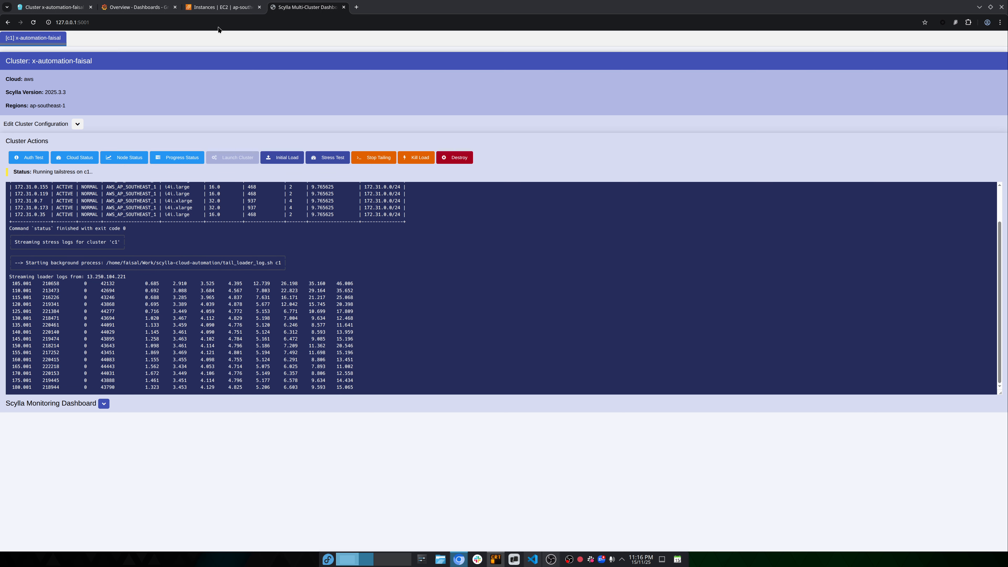
Check the Grafana cluster overview, then stop tailing the loader log and kill the running load on cluster c1
left_click(123, 8)
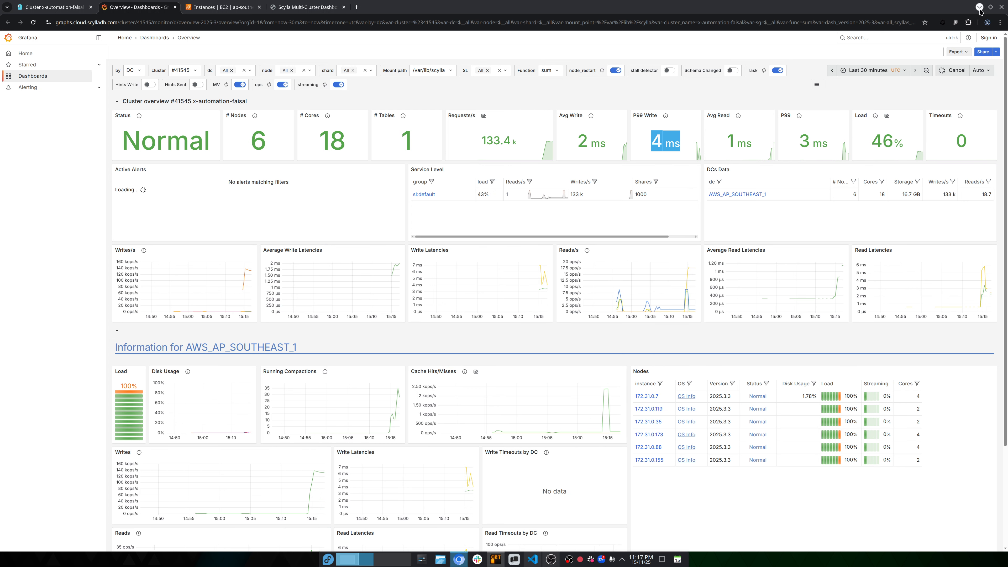
left_click(283, 8)
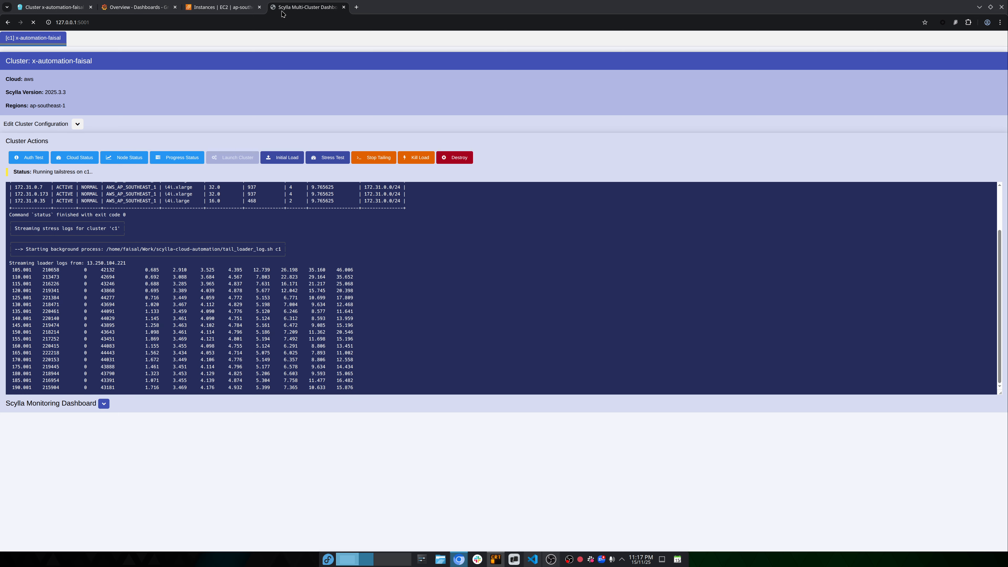
left_click(372, 159)
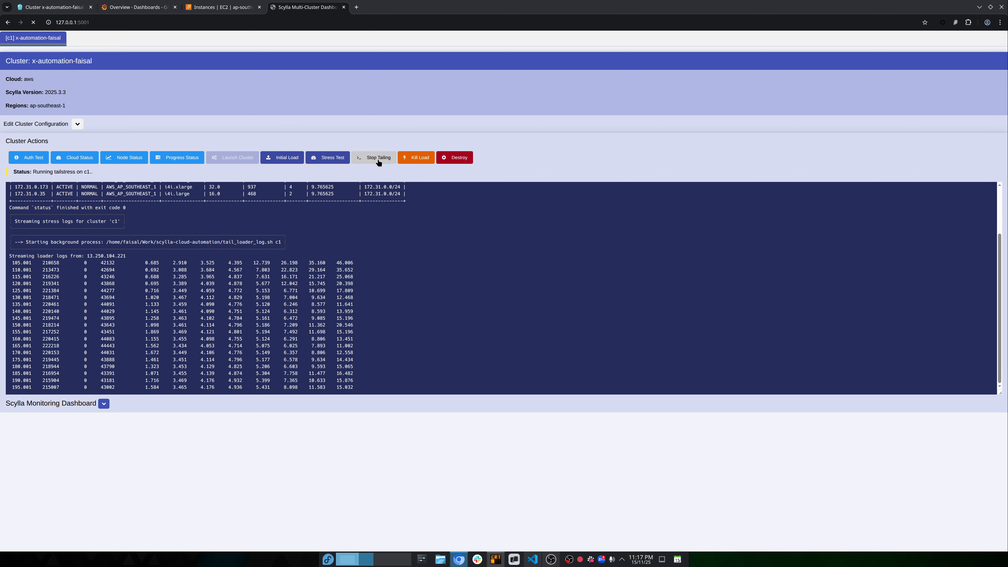
left_click(423, 158)
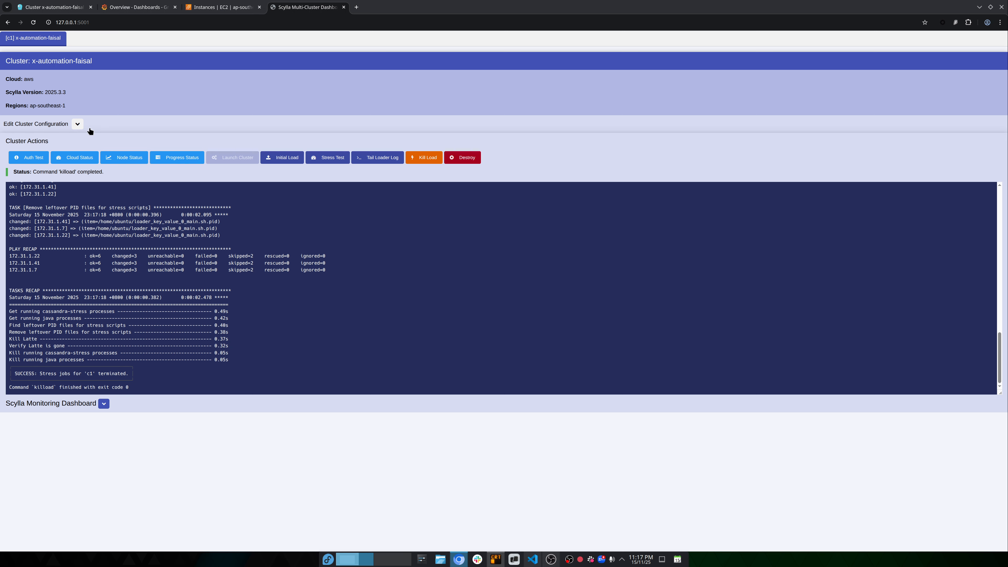
Set stress_throttle to 100000 in the cluster configuration's stress_setup section and save the changes
left_click(76, 123)
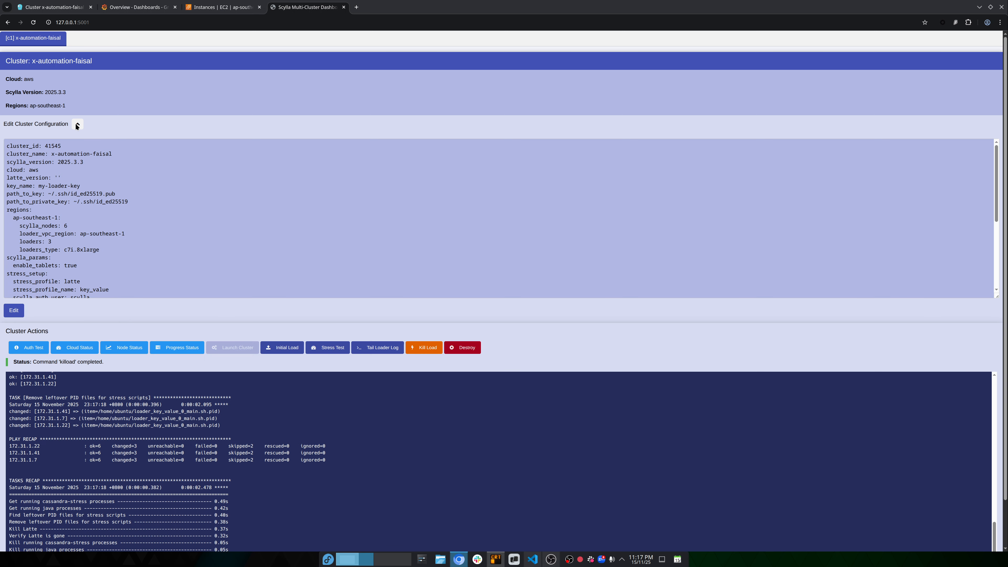
scroll(70, 232, "down", 1)
triple_click(70, 231)
scroll(66, 231, "down", 2)
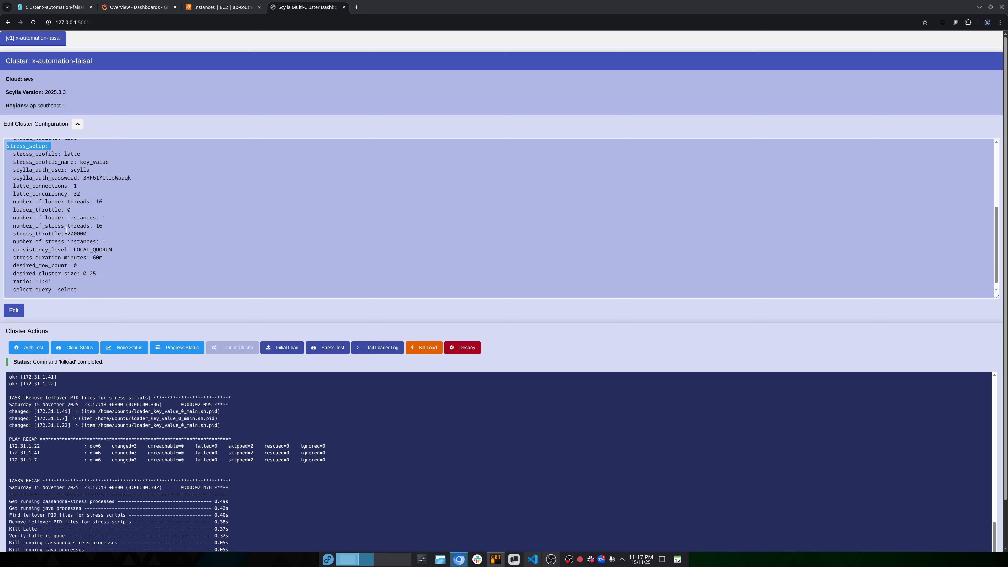
mouse_move(68, 233)
left_mouse_down()
mouse_move(80, 234)
mouse_move(71, 233)
left_mouse_up()
left_click(14, 310)
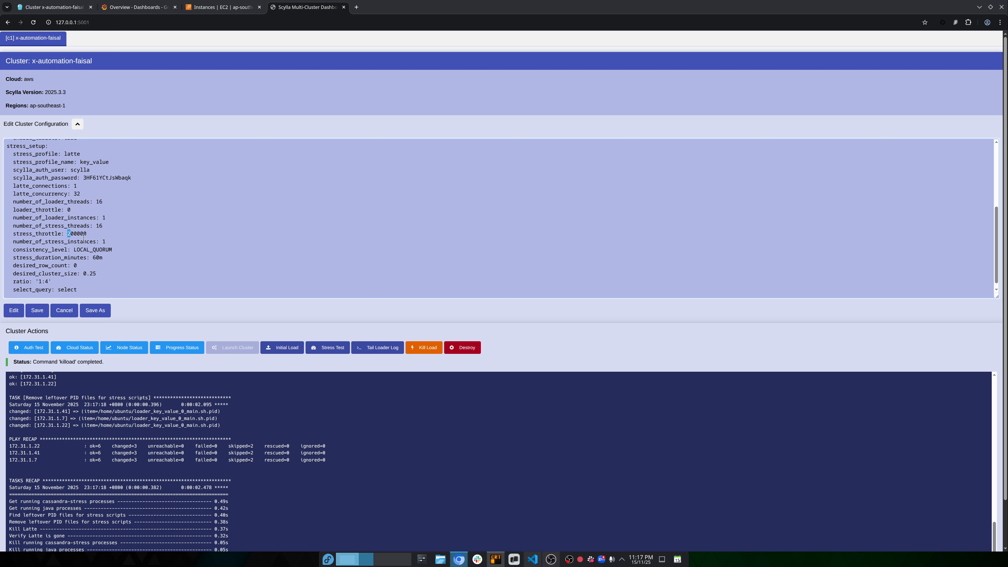
left_click(70, 234)
left_click(37, 311)
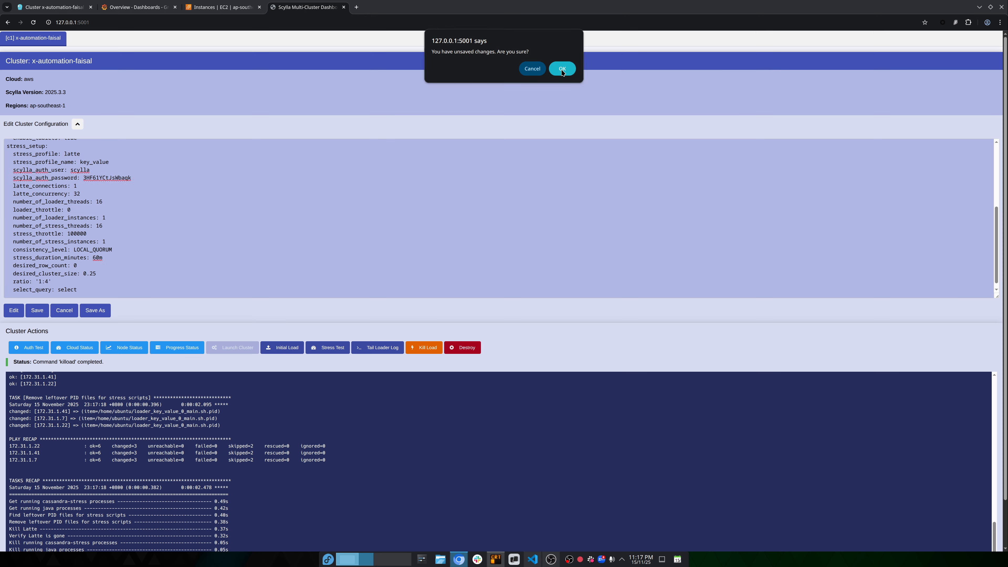
left_click(562, 69)
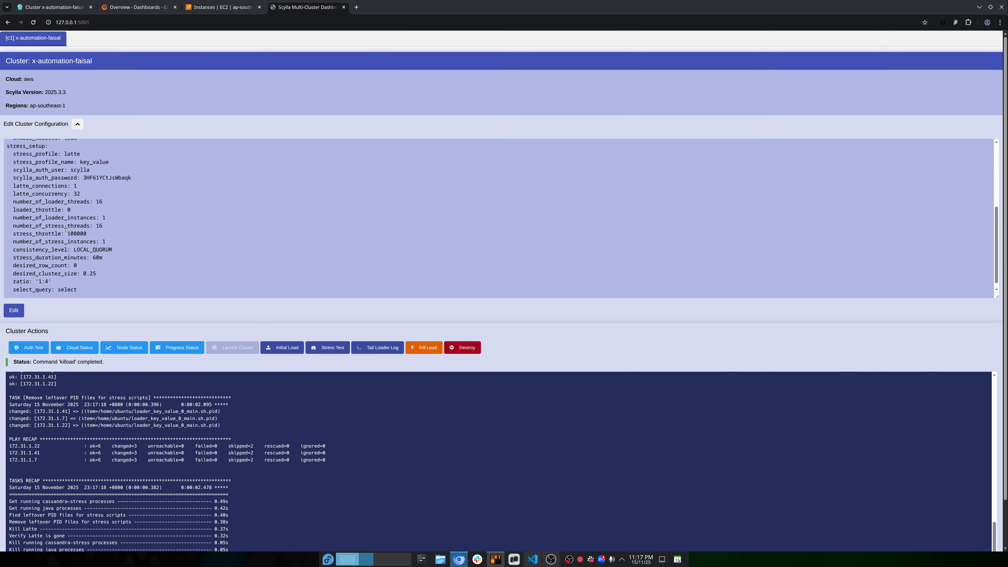
Review the stress thread and latte connection settings in the configuration, and start the stress test on cluster c1
double_click(99, 226)
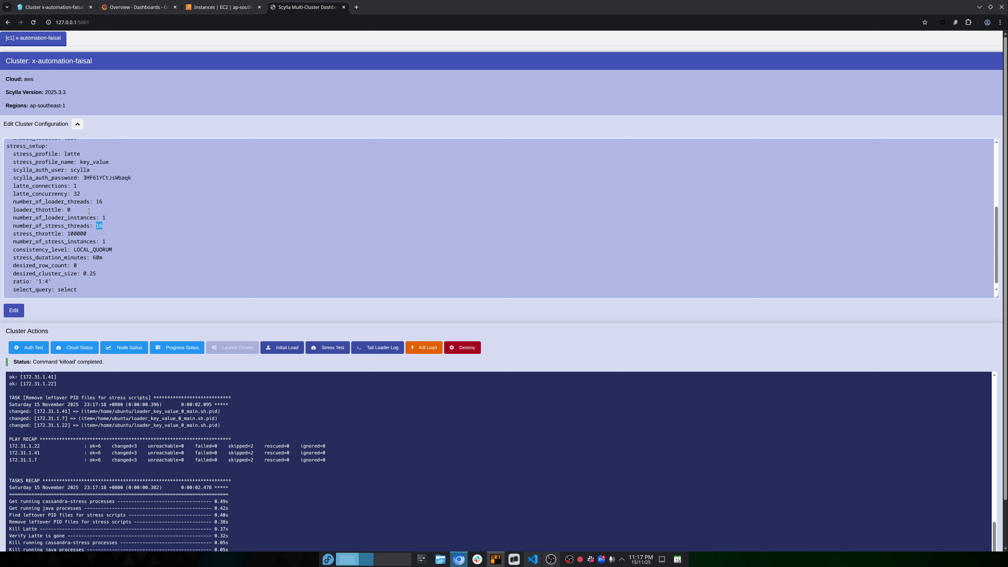
left_click_drag(70, 186, 77, 186)
left_click(77, 124)
left_click(332, 159)
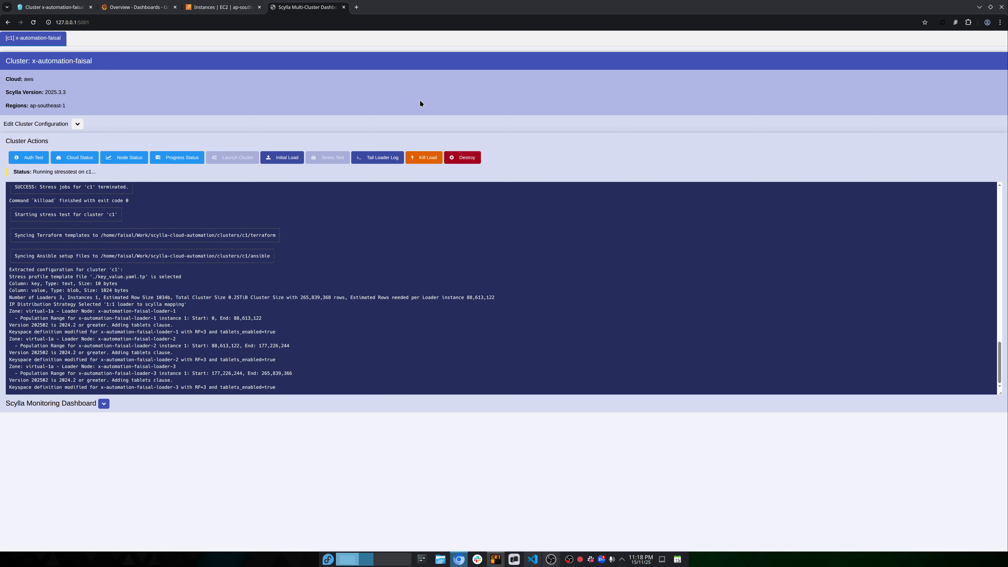
left_click(145, 9)
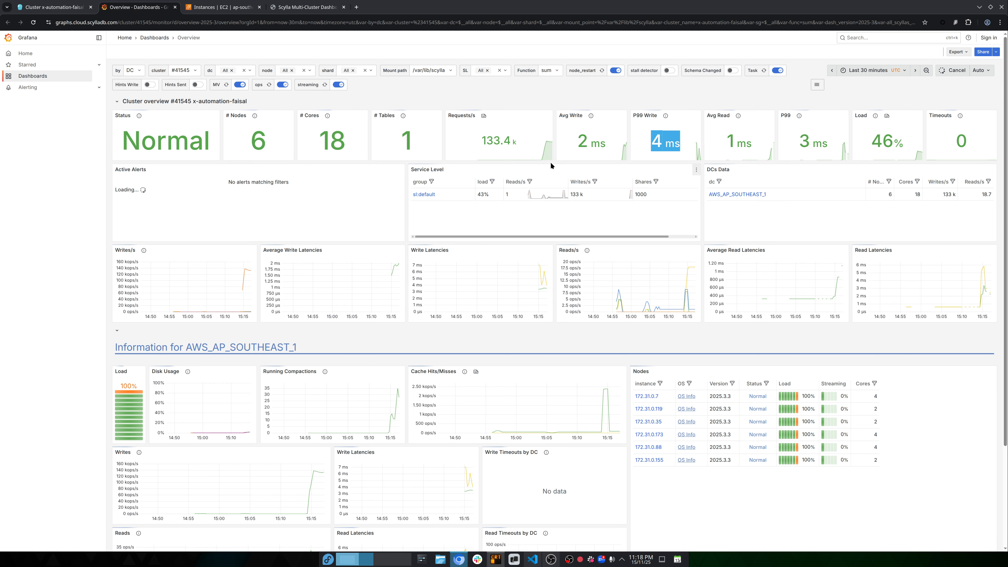
left_click(305, 7)
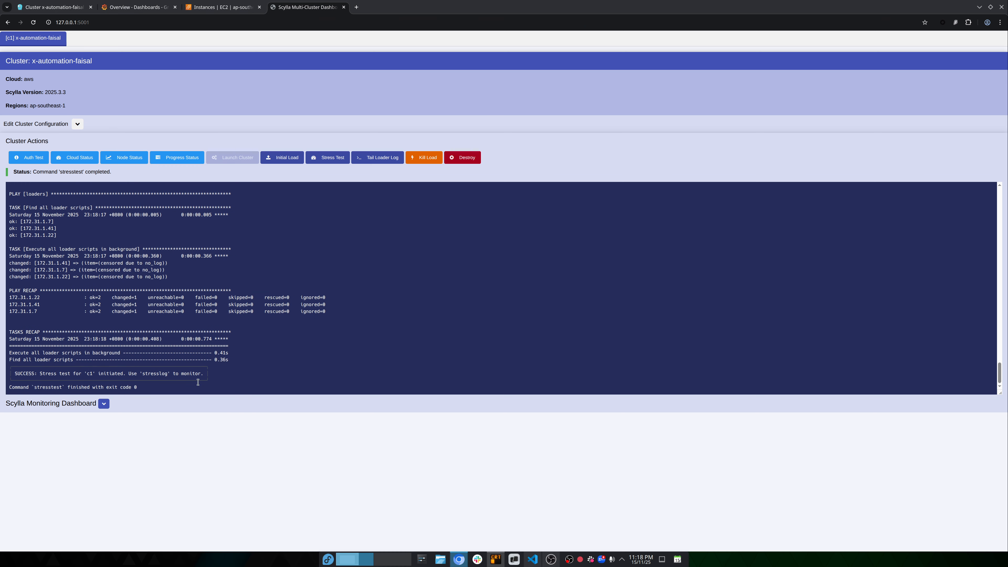
Tail the loader log for cluster c1 and review the stress_setup values in the cluster configuration
left_click_drag(200, 382, 171, 247)
left_click(172, 246)
left_click(377, 157)
left_click(78, 124)
scroll(97, 170, "down", 5)
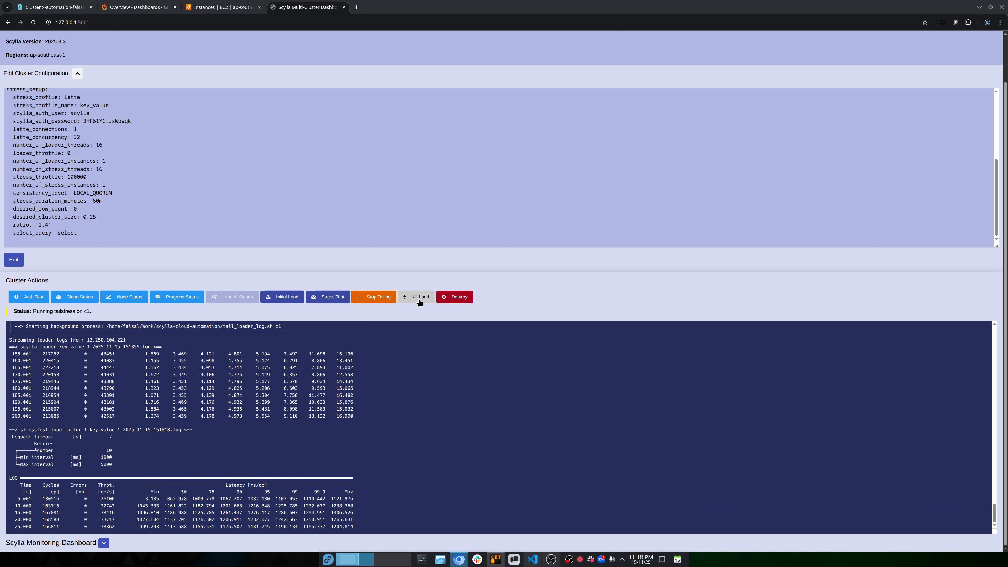
left_click(78, 73)
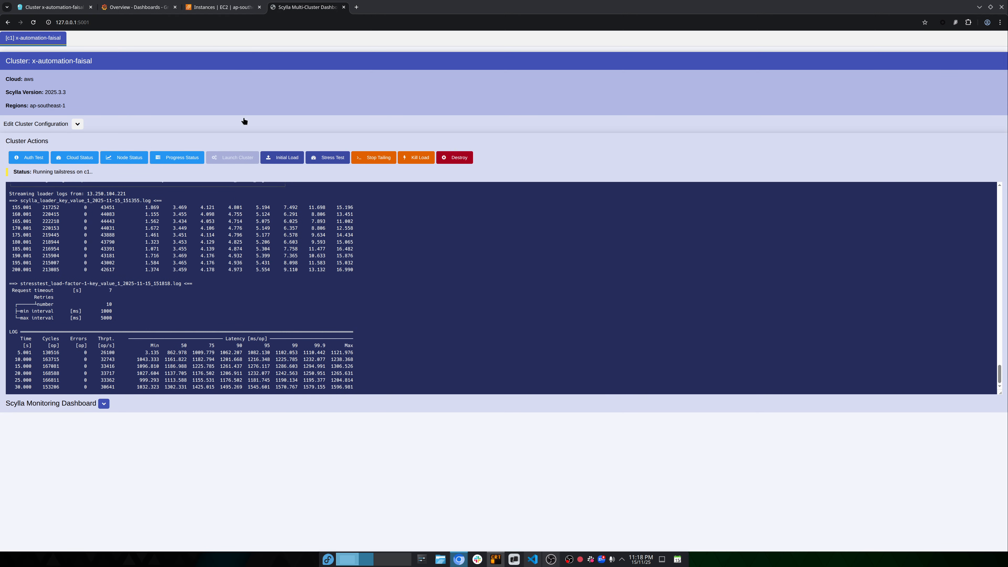
Examine the requests per second, latencies and load in the Grafana cluster overview while the stress test runs
left_click(132, 7)
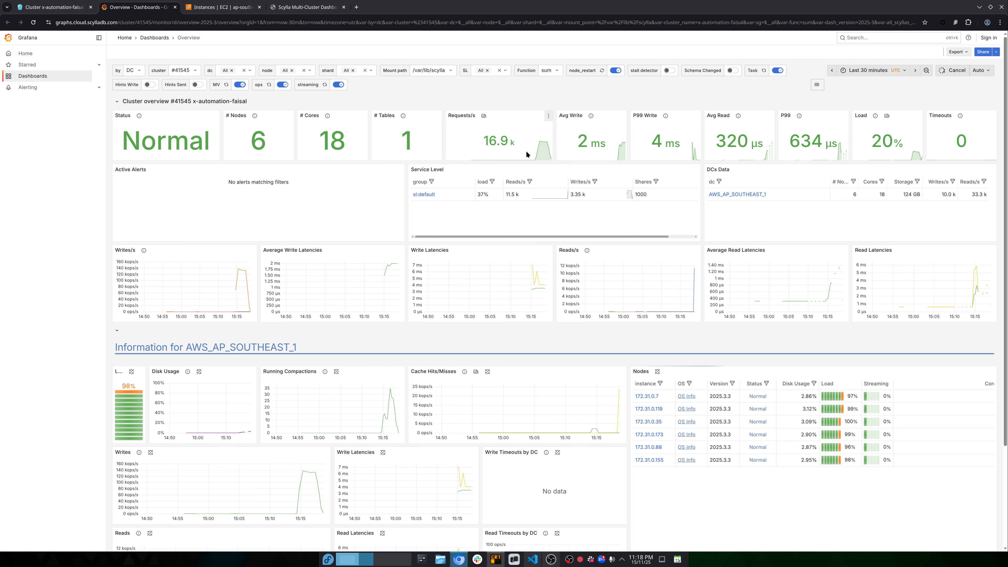
mouse_move(624, 158)
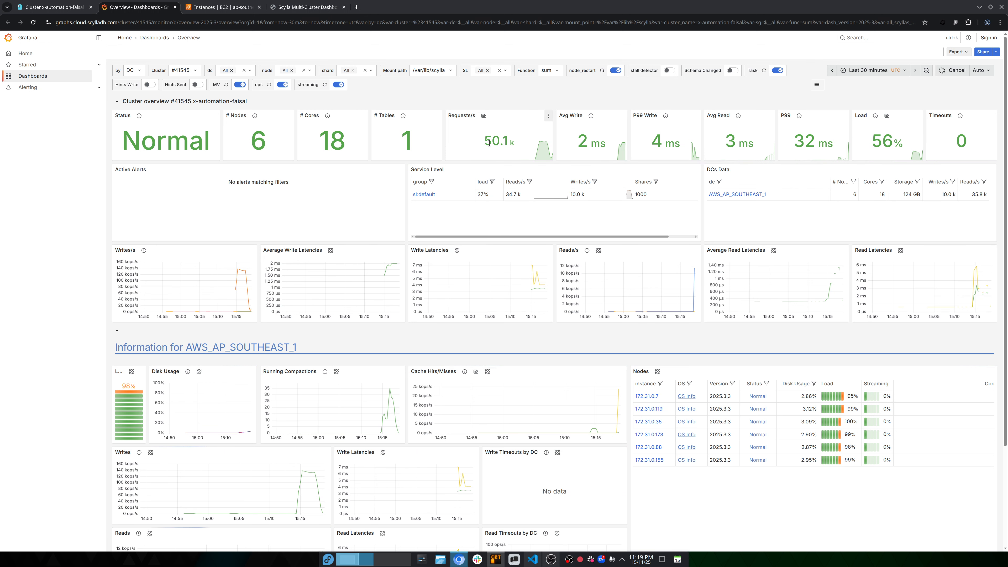
left_click_drag(483, 141, 516, 150)
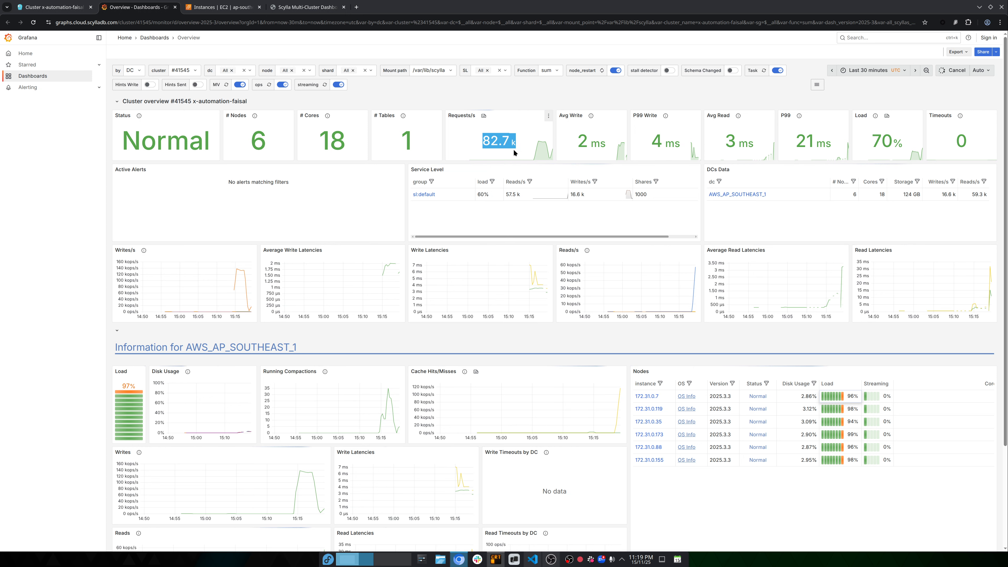
left_click_drag(872, 141, 907, 148)
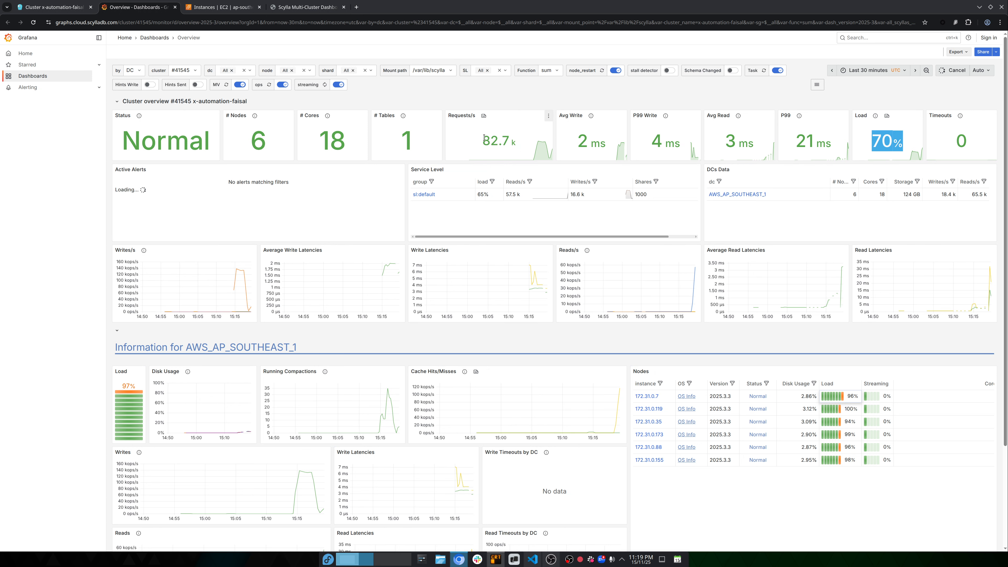
left_click(306, 7)
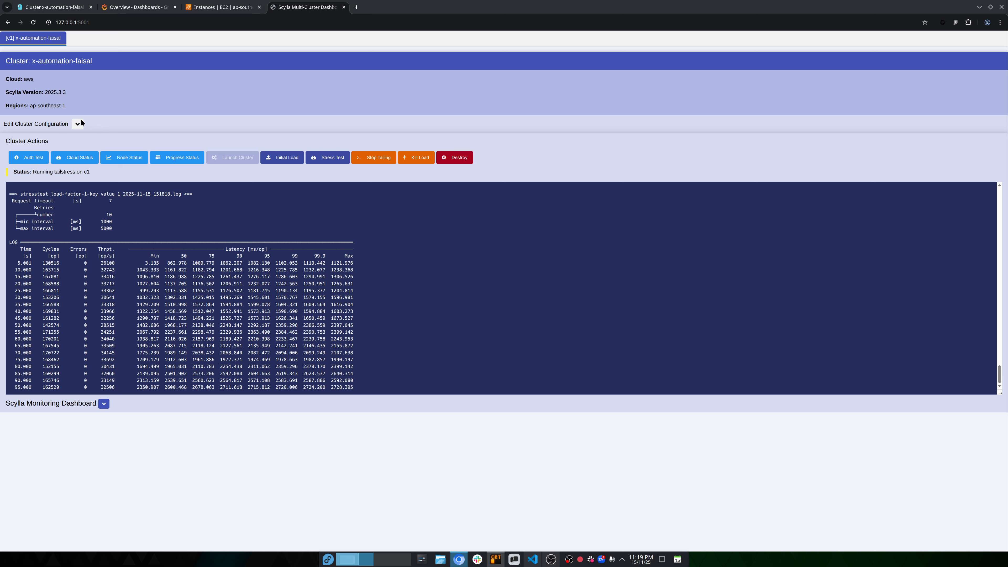
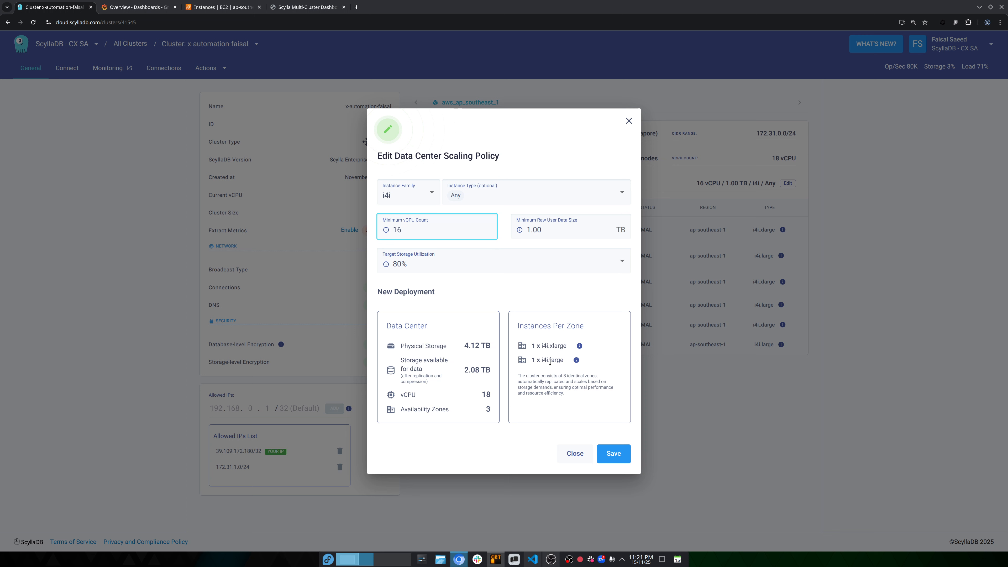
Set the minimum vCPU count to 32 in the data center scaling policy and save it
double_click(405, 230)
type("32")
left_click(614, 454)
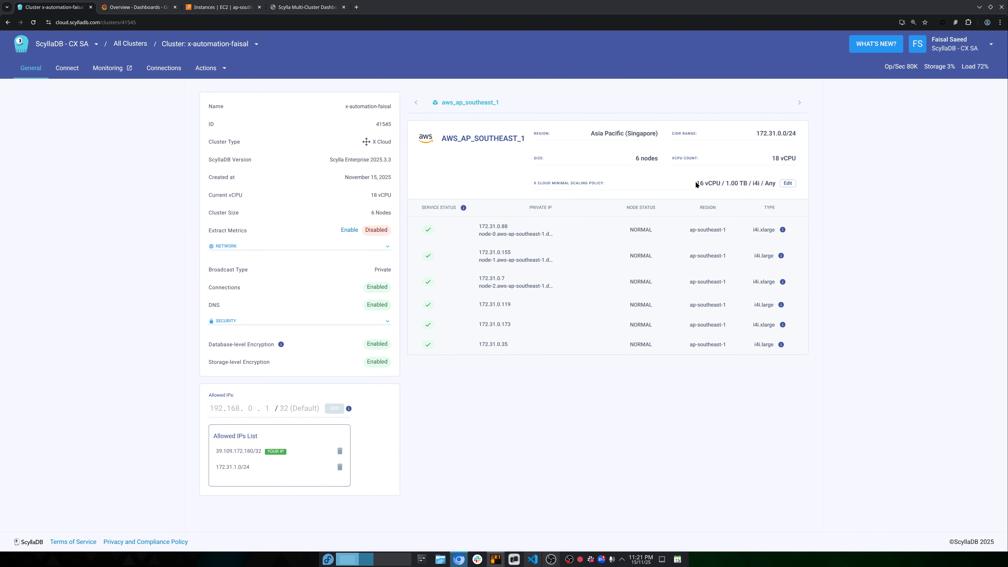
left_click_drag(696, 183, 779, 185)
left_click(150, 10)
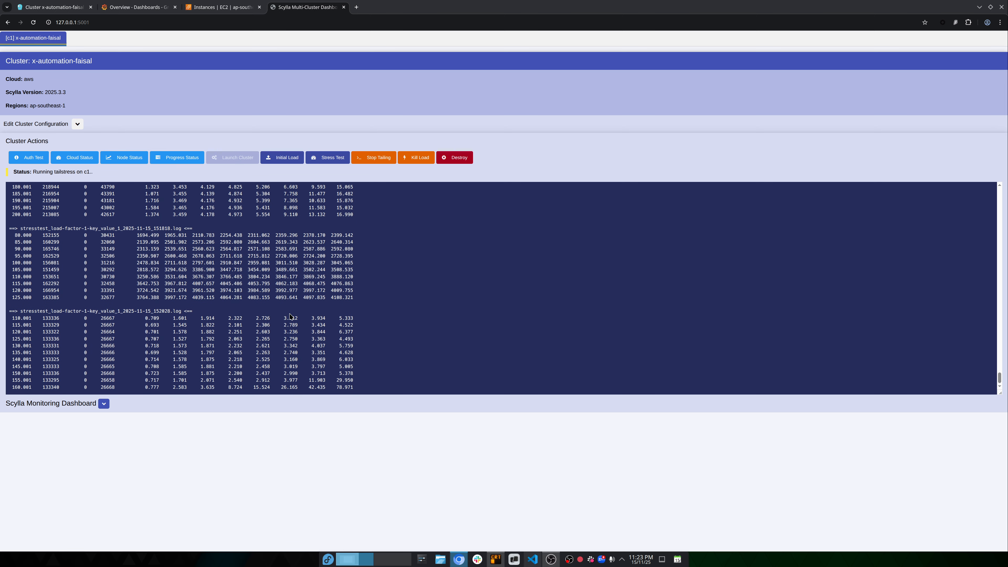
Run the progress status for cluster c1 and examine the cluster resize request and the stress test latencies
left_click(176, 158)
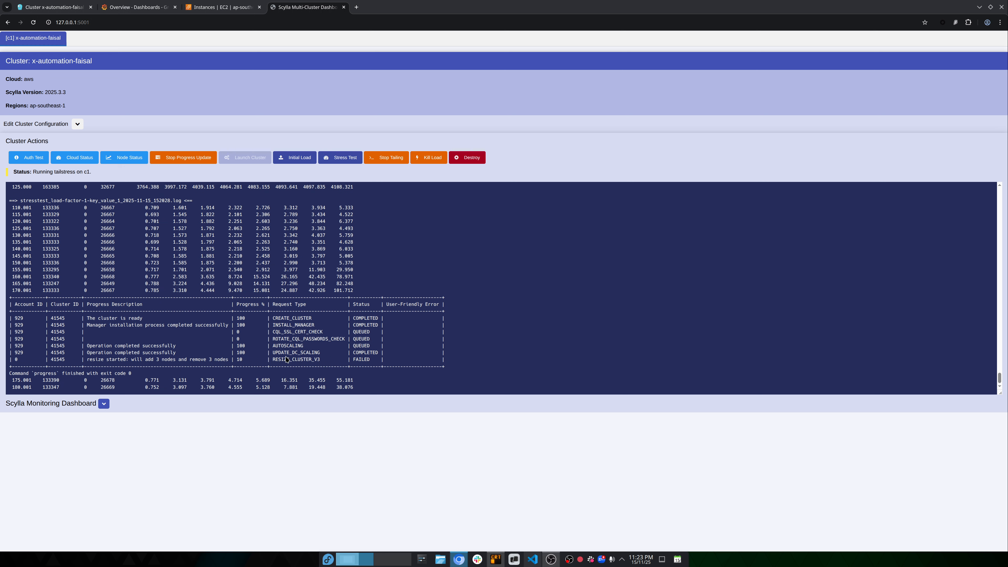
double_click(285, 359)
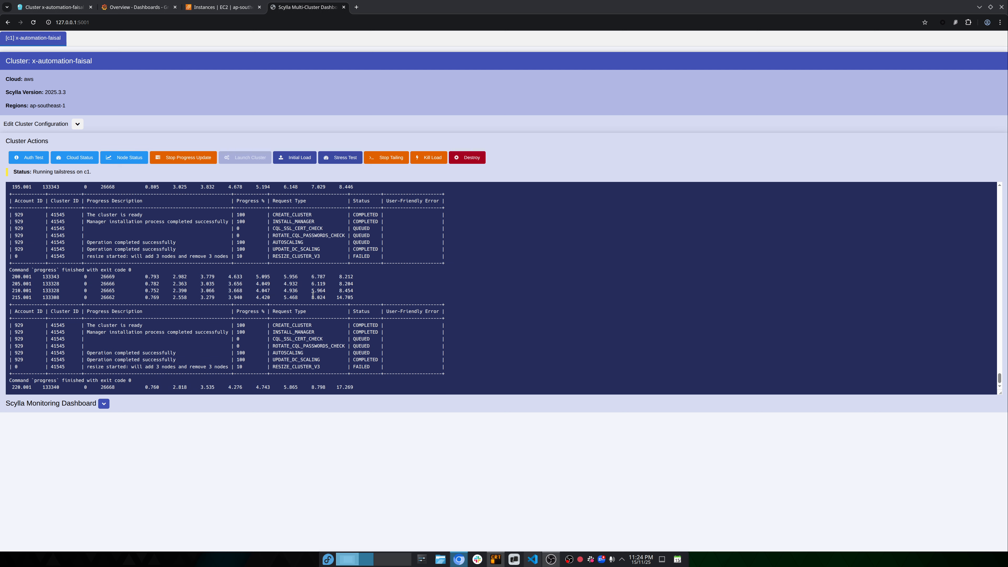
double_click(316, 290)
Stop the progress updates to check the node status table for the joining nodes' instance types, and restart the progress status
left_click(183, 158)
left_click(124, 158)
double_click(91, 367)
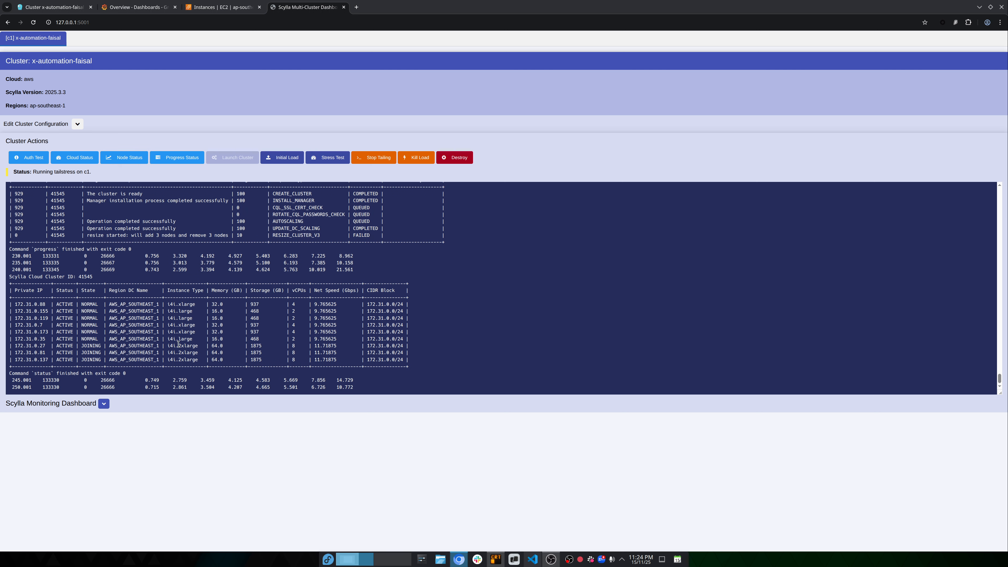
left_click_drag(178, 345, 194, 347)
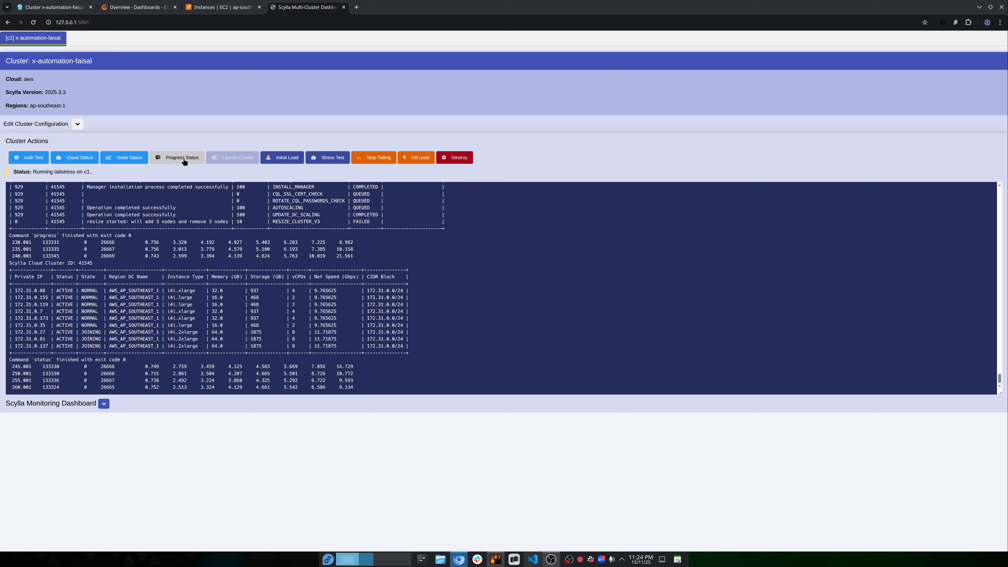
left_click(178, 158)
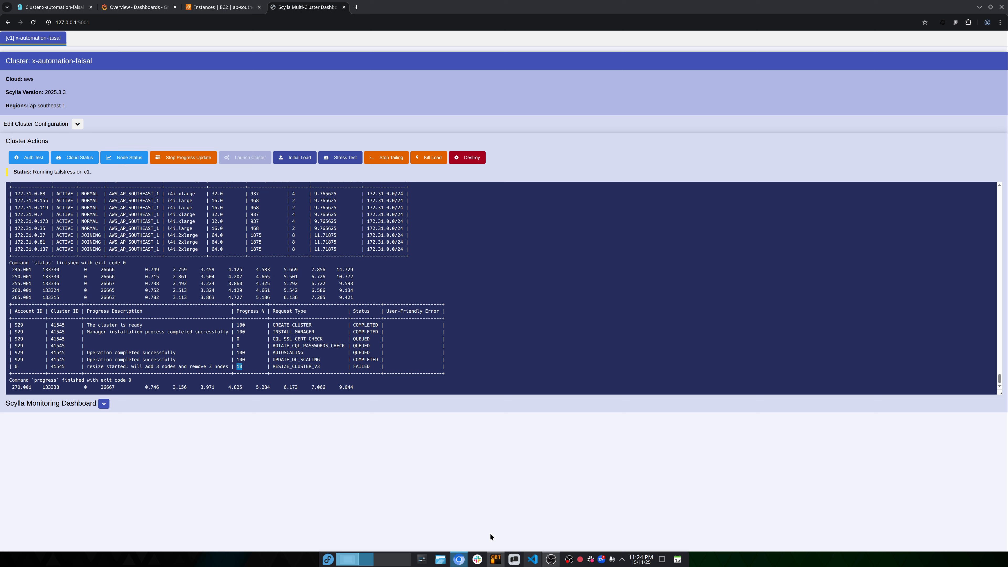
mouse_move(554, 560)
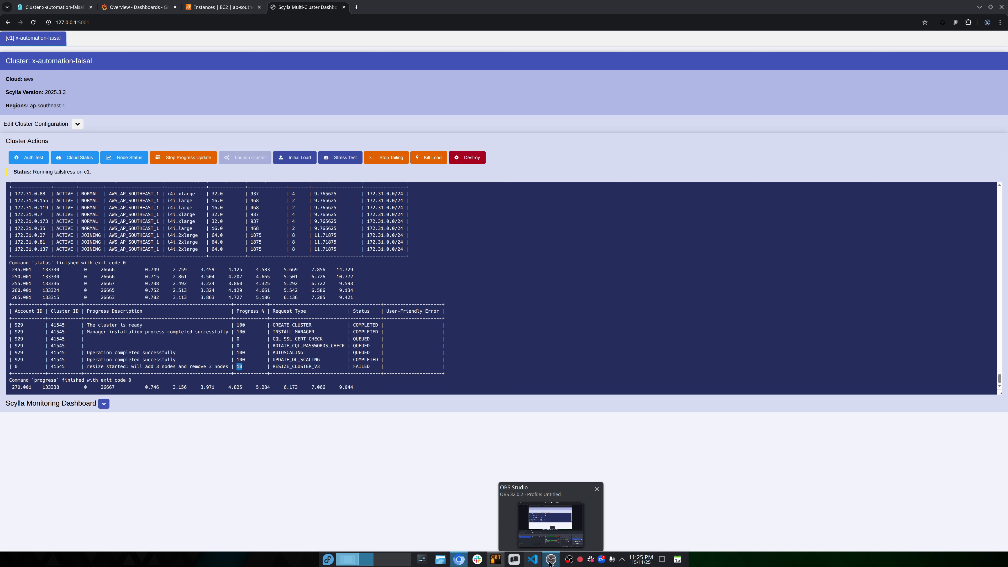
left_click(553, 542)
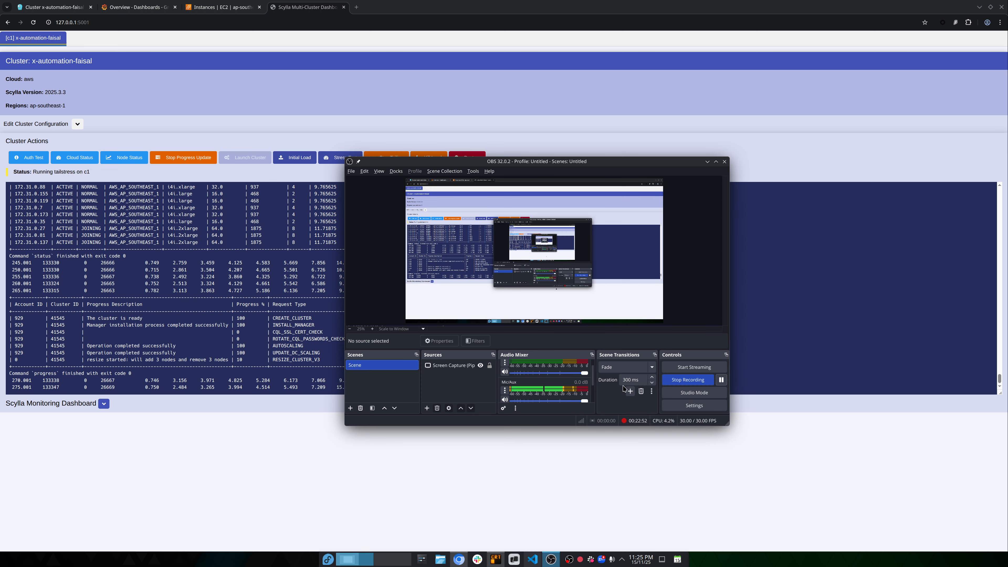
left_click(723, 380)
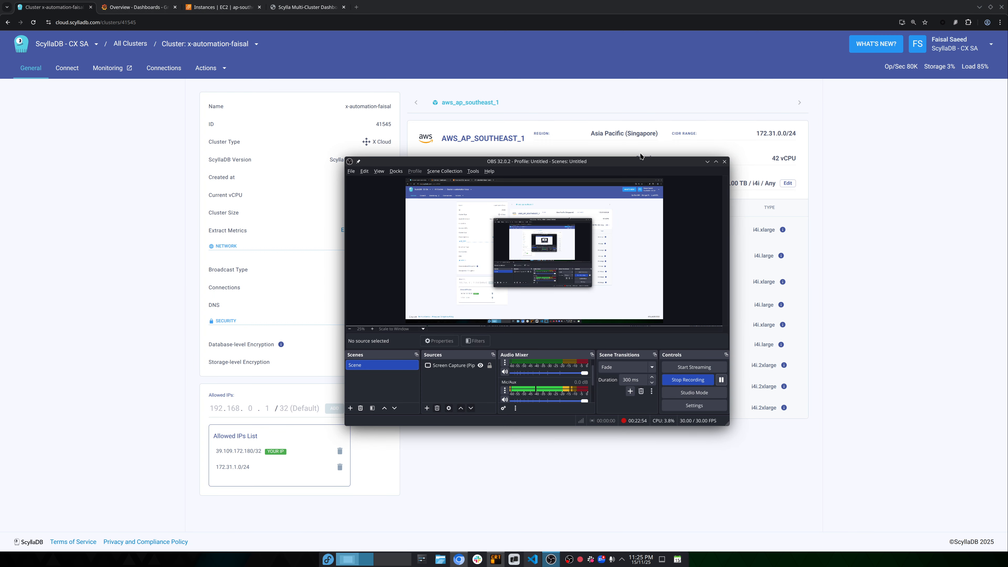
left_click(707, 162)
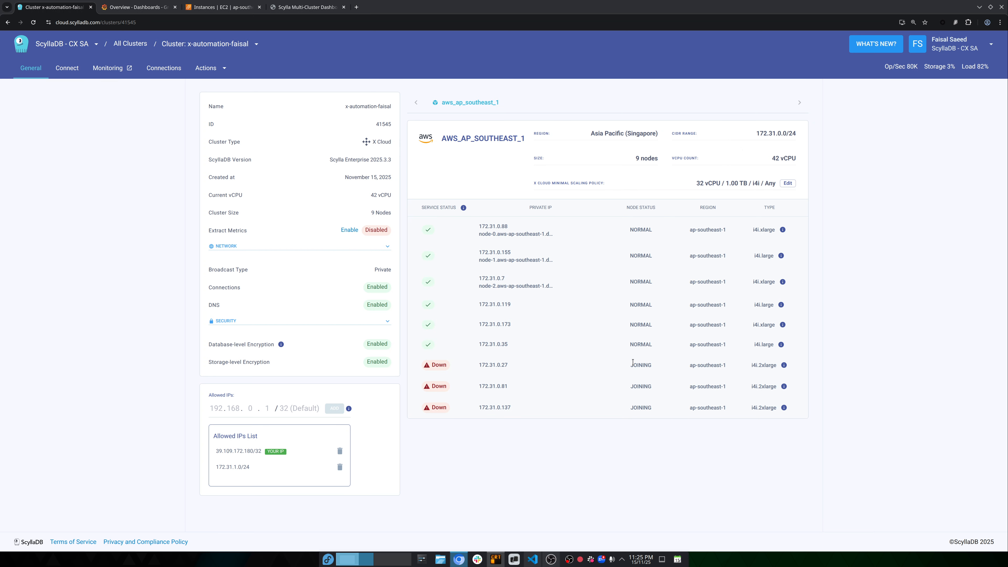
mouse_move(550, 559)
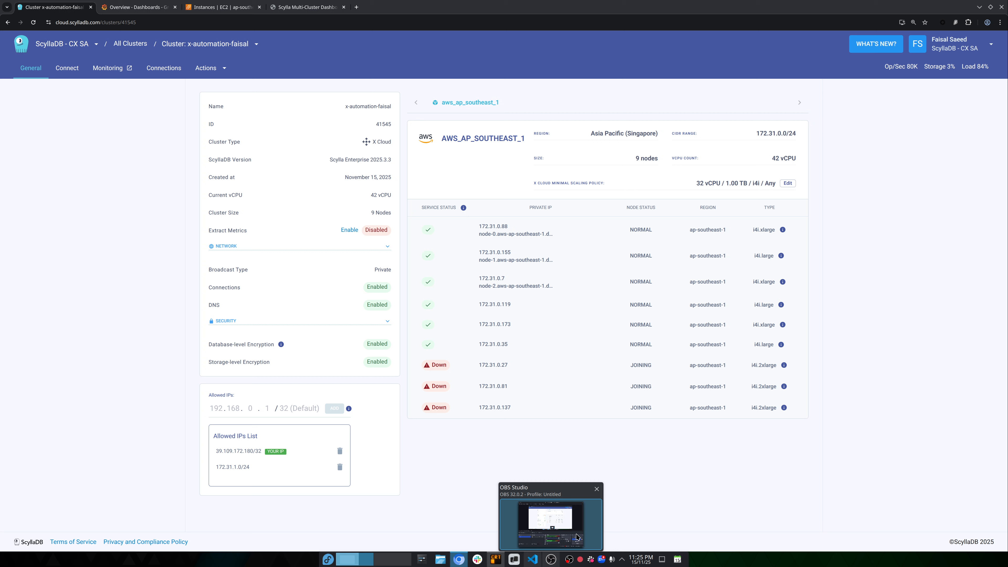
left_click(572, 517)
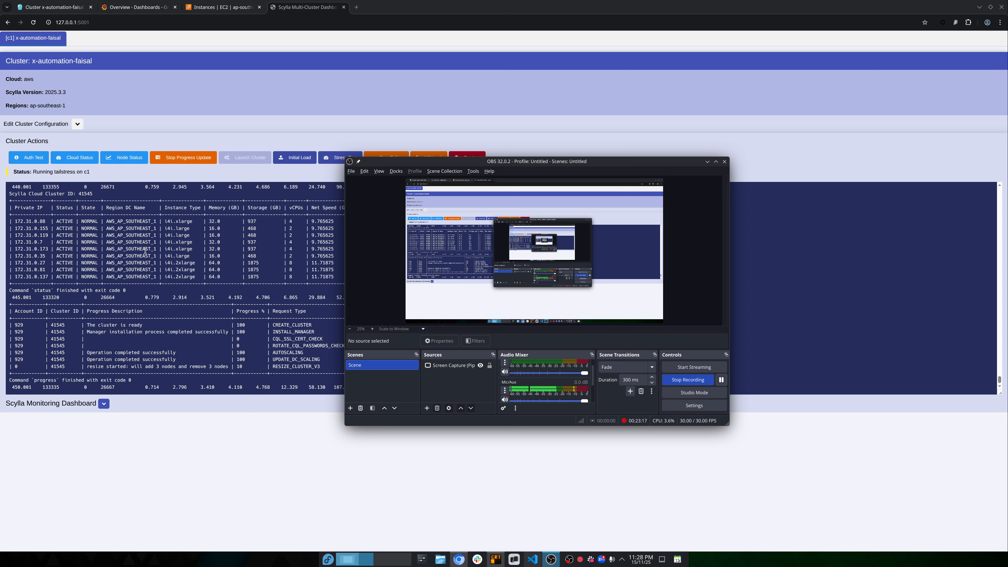
left_click(63, 251)
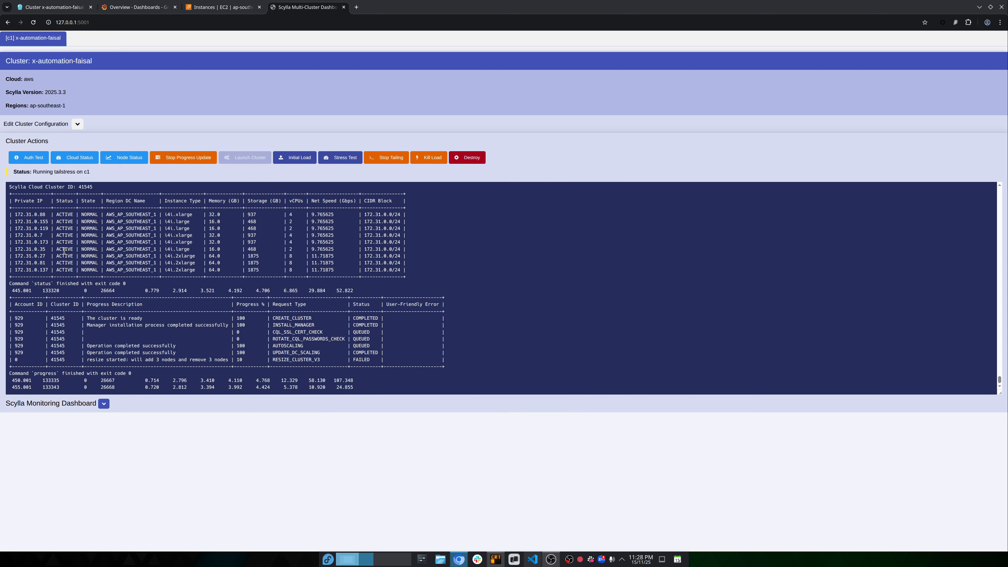
Examine the joining nodes in the status table and the tablet distribution per instance in Grafana's Detailed dashboard
left_click_drag(64, 251, 262, 271)
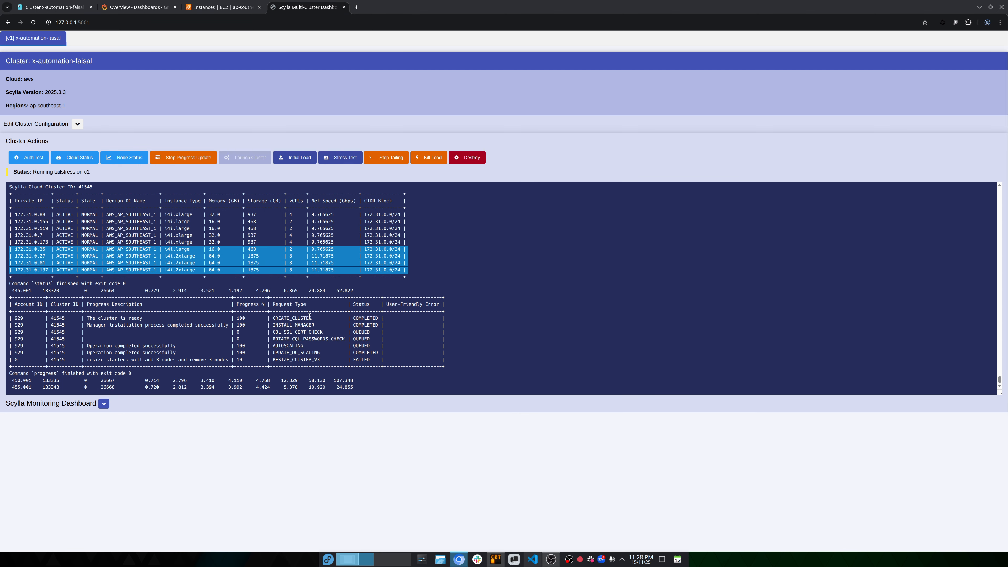
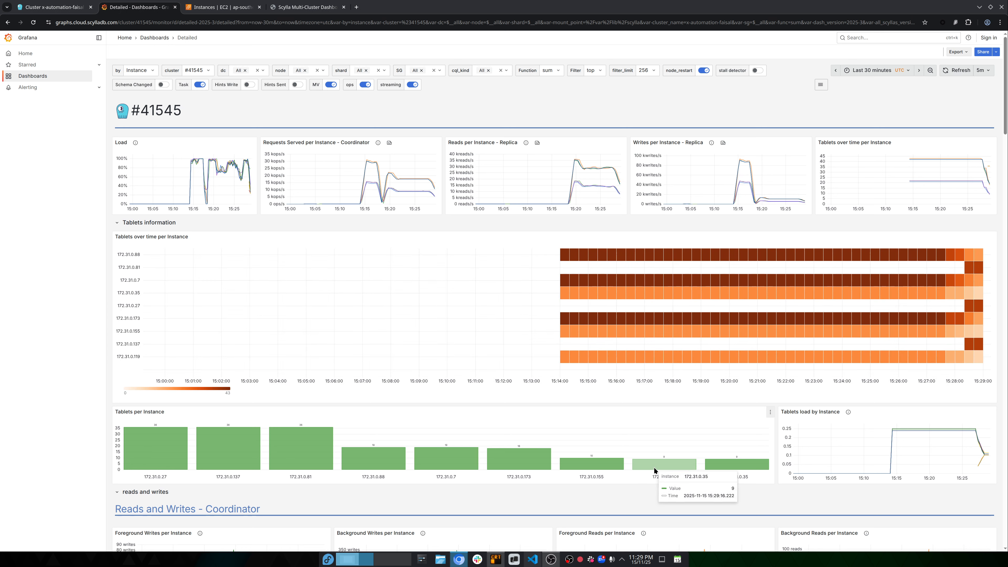
mouse_move(985, 457)
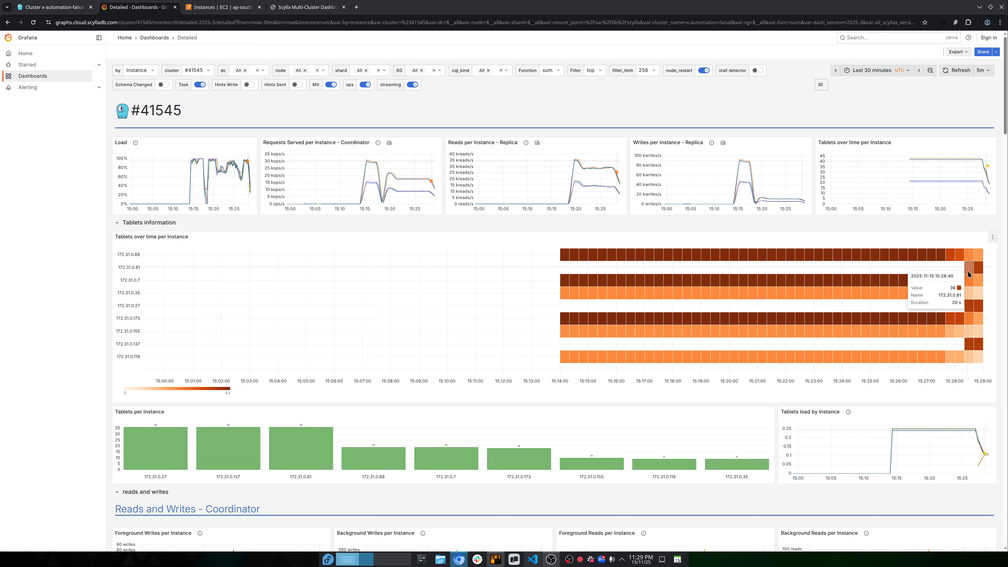
mouse_move(972, 350)
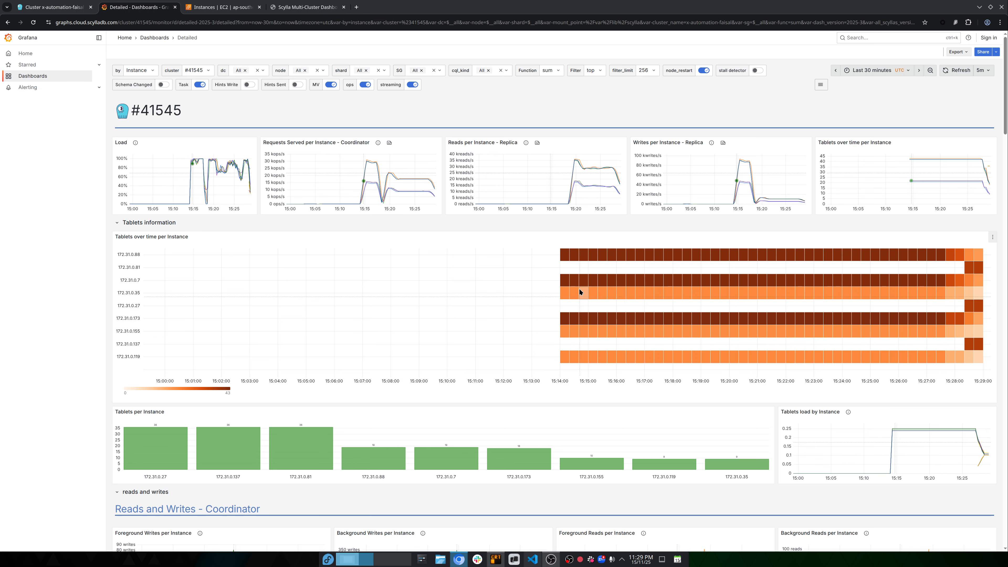
left_click(199, 11)
left_click(54, 7)
Return to the Scylla Multi-Cluster Dashboard and stop the progress updates and the stress log tailing
left_click(329, 11)
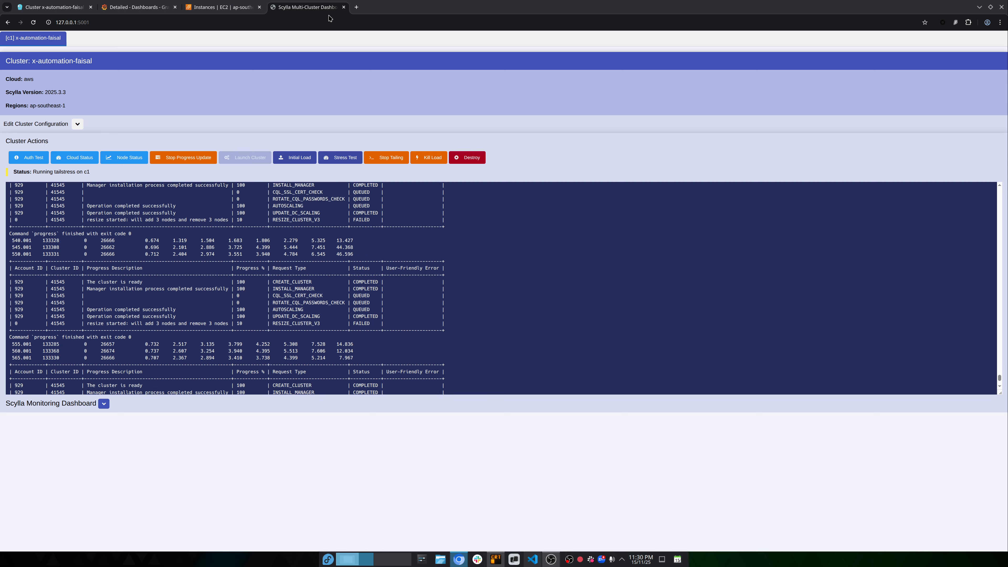
left_click(178, 159)
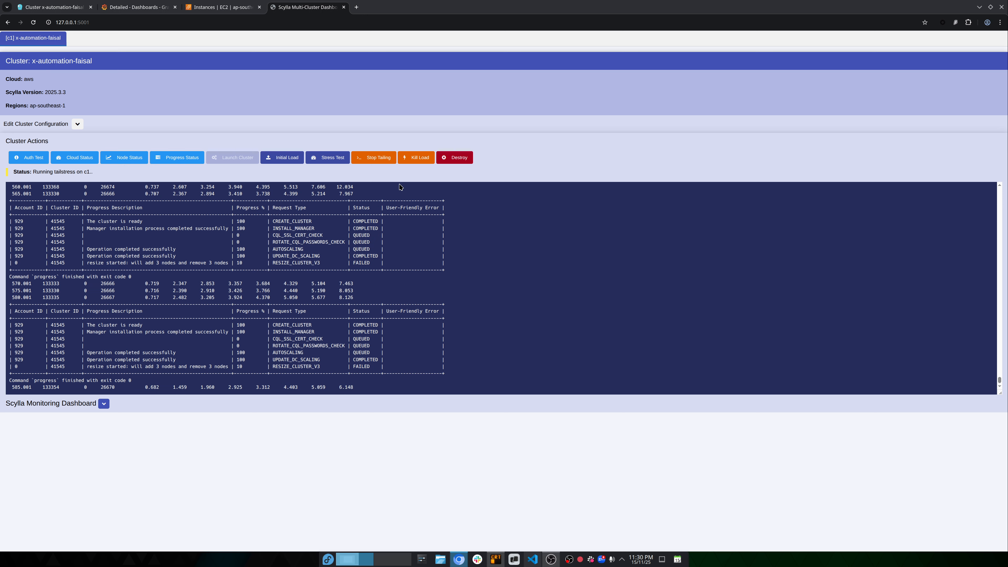
left_click(379, 159)
Set stress_throttle to 200000 in the cluster configuration and collapse the configuration editor
left_click(78, 124)
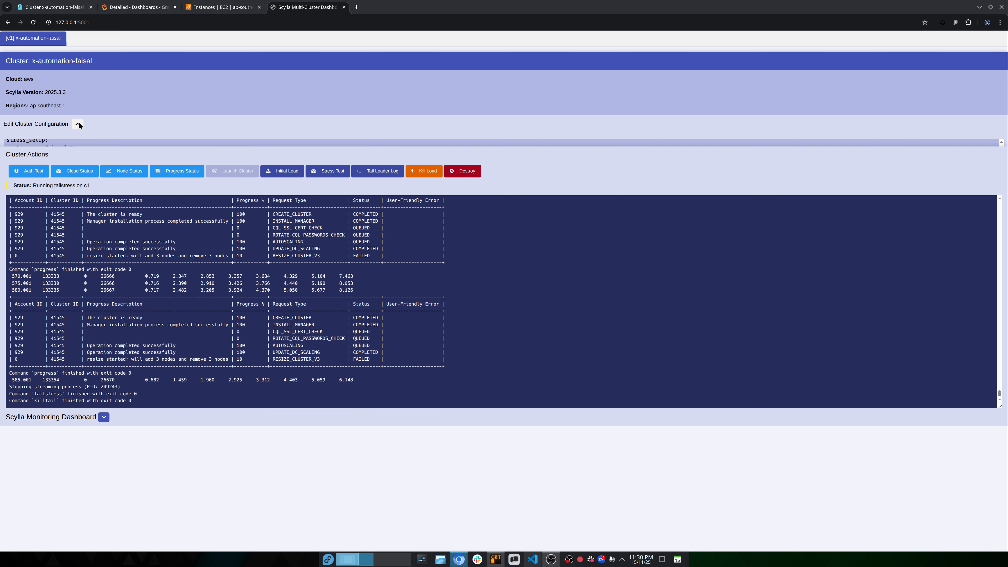
left_click(18, 313)
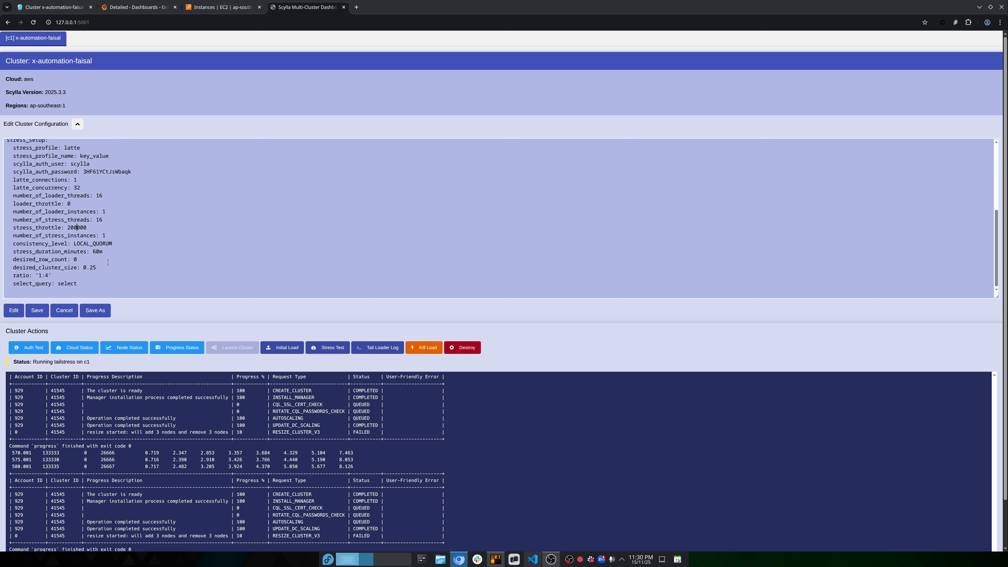
left_click(64, 310)
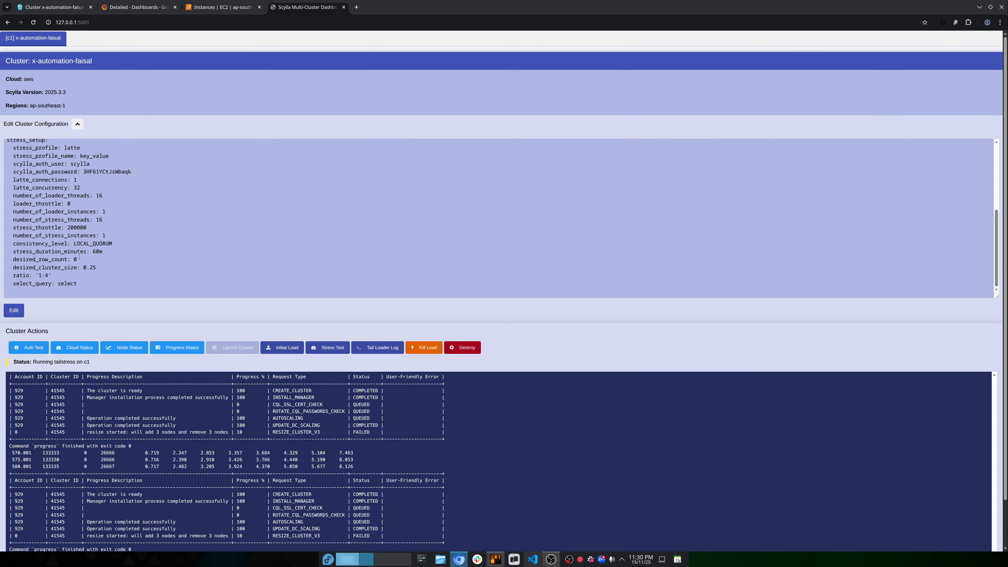
left_click(79, 125)
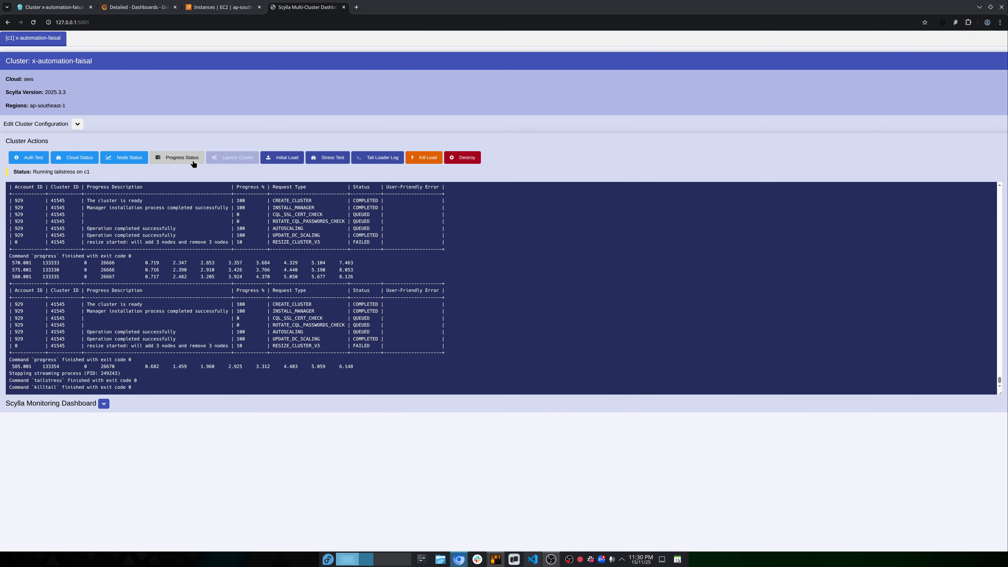
Start a new stress test on c1 and tail the loader log to examine its throughput and latencies
left_click(313, 158)
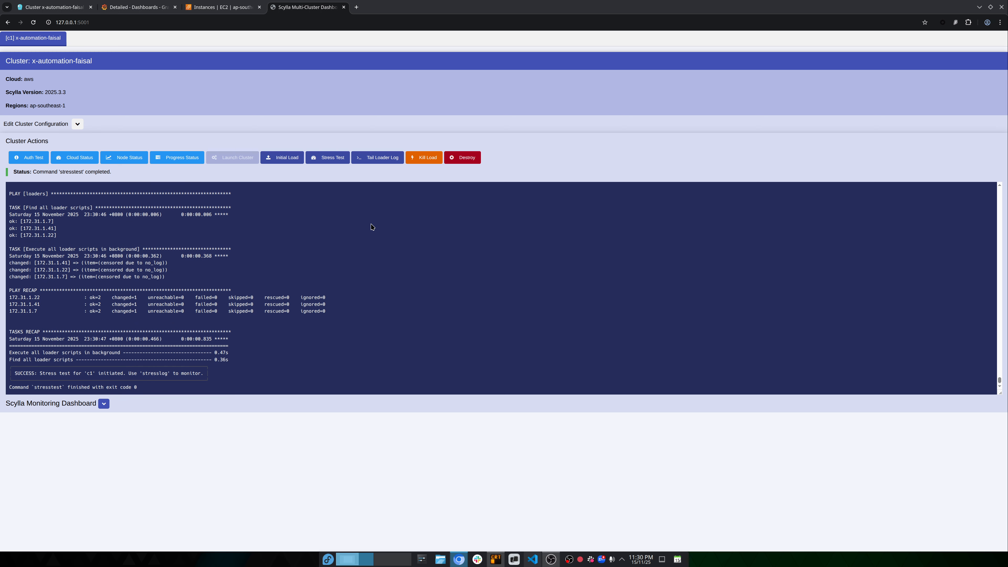
left_click(376, 161)
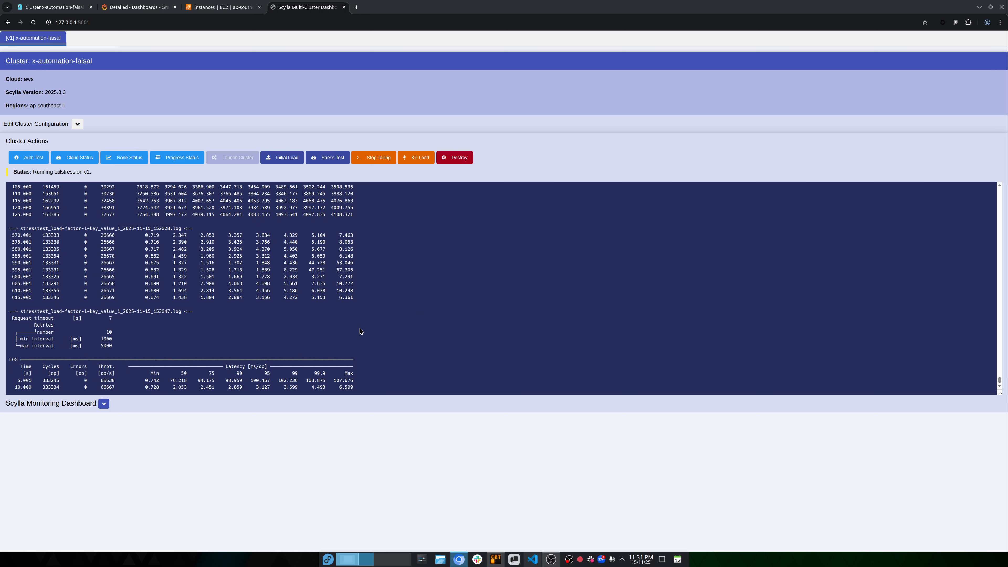
left_click_drag(101, 387, 115, 387)
double_click(108, 388)
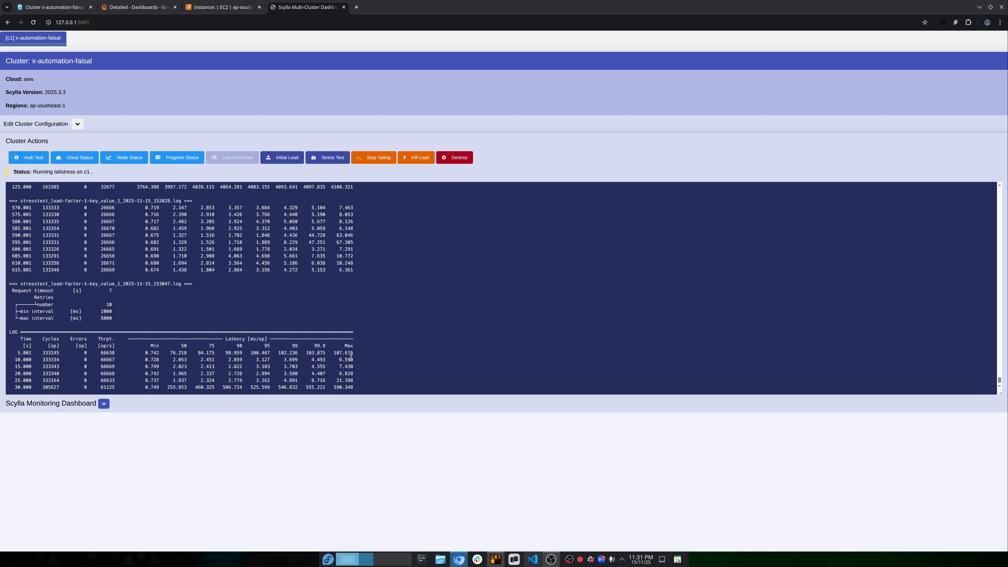
left_click_drag(305, 380, 325, 380)
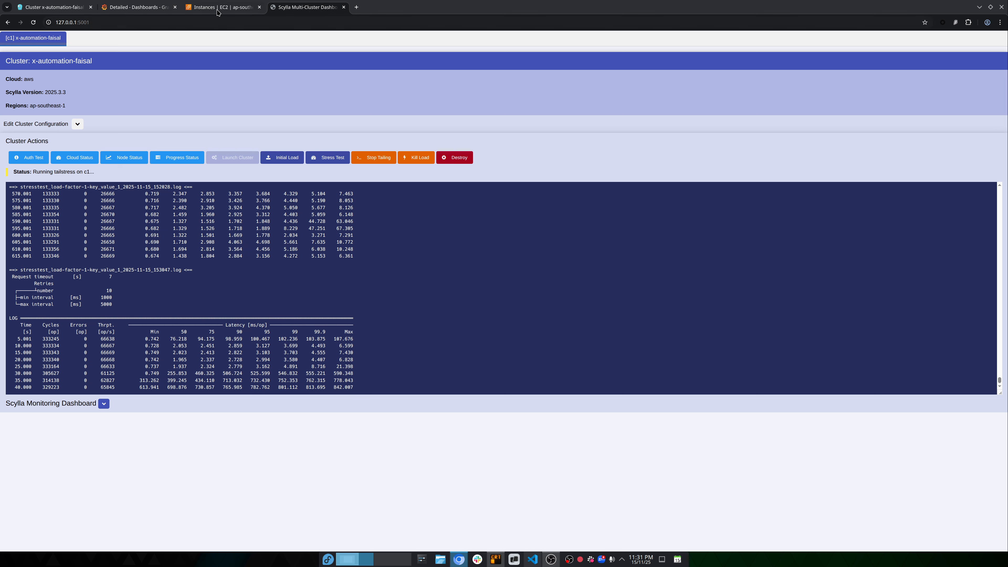
Switch to Grafana's Detailed dashboard and set its automatic refresh interval to 5s
mouse_move(214, 7)
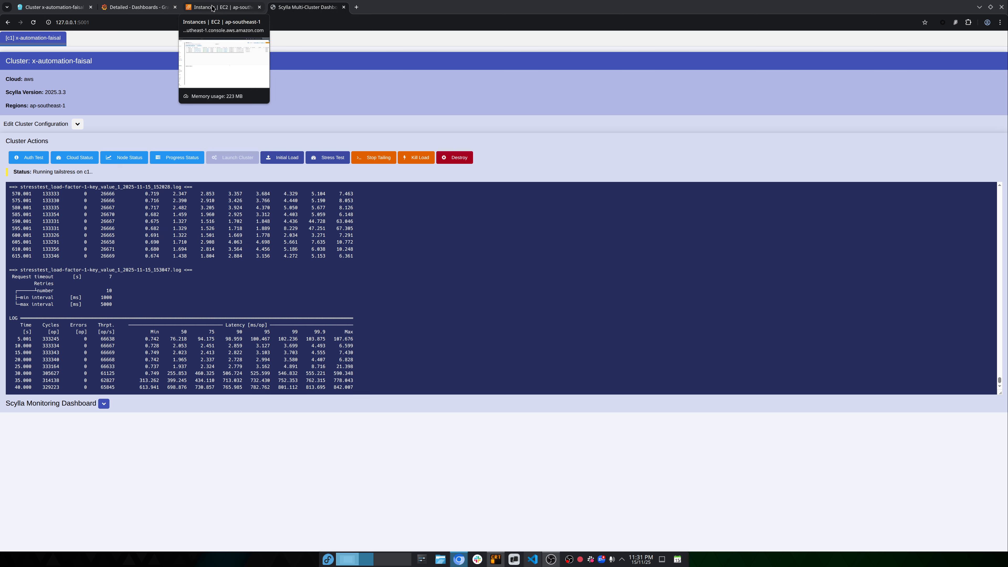
left_click(212, 8)
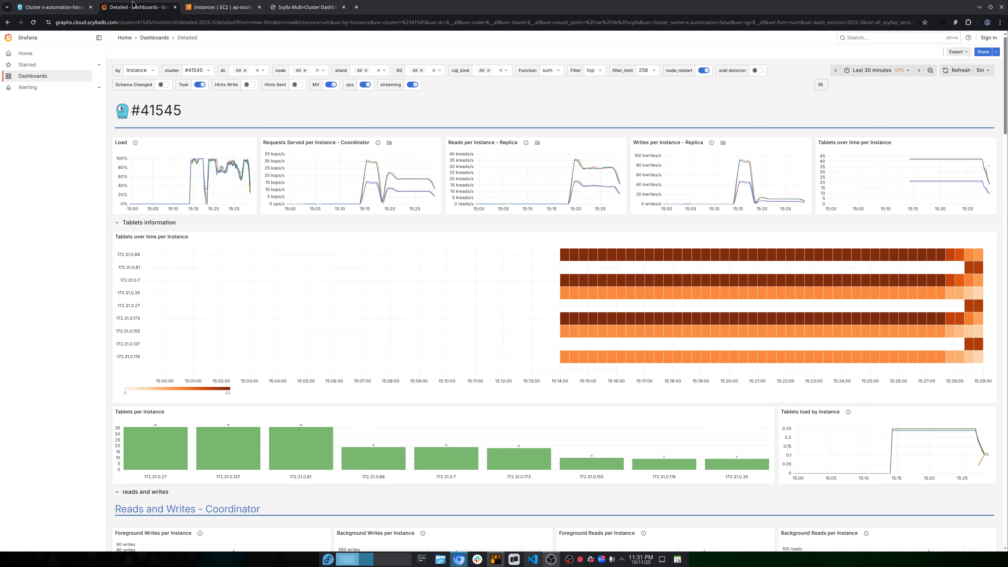
left_click(133, 7)
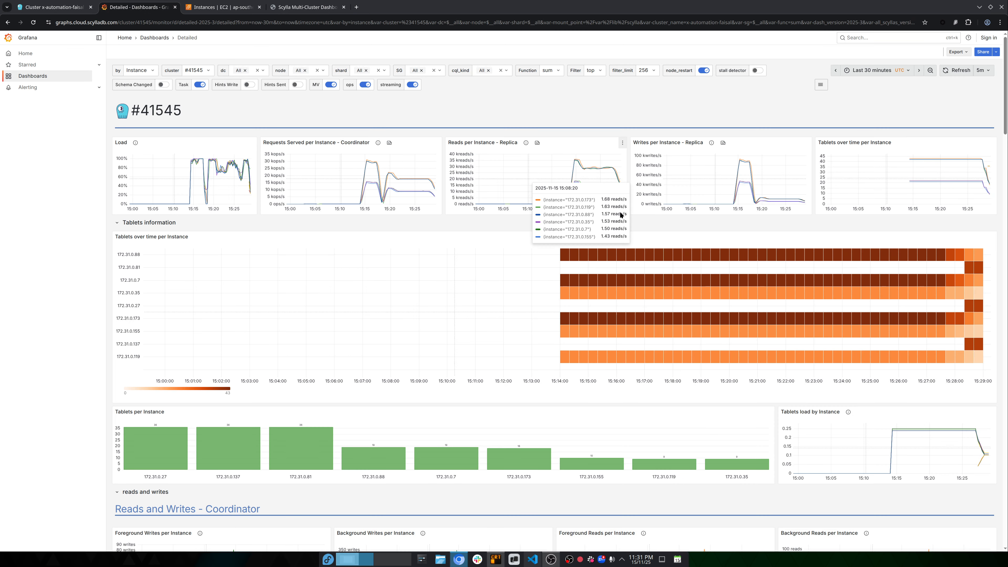
left_click(821, 85)
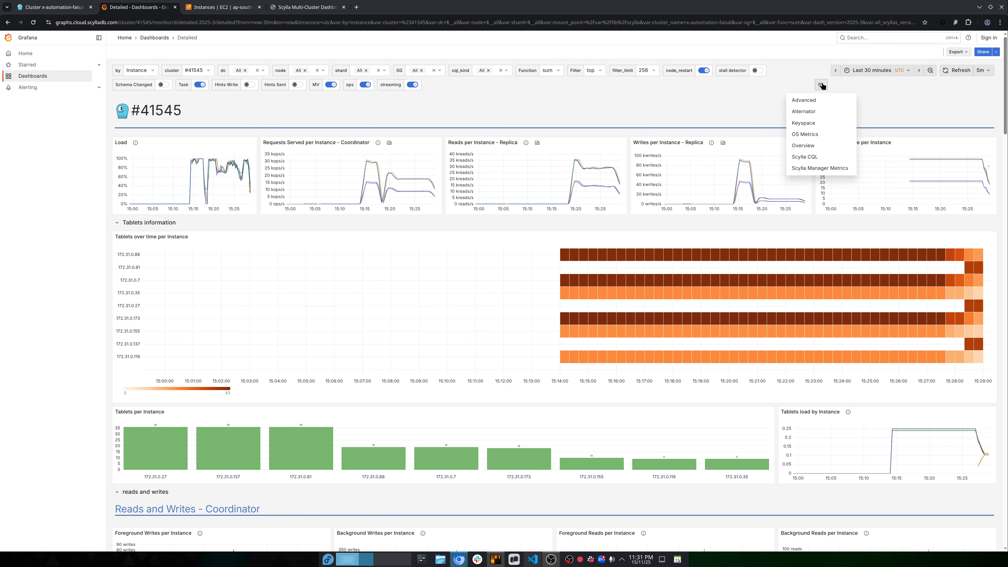
scroll(841, 384, "down", 15)
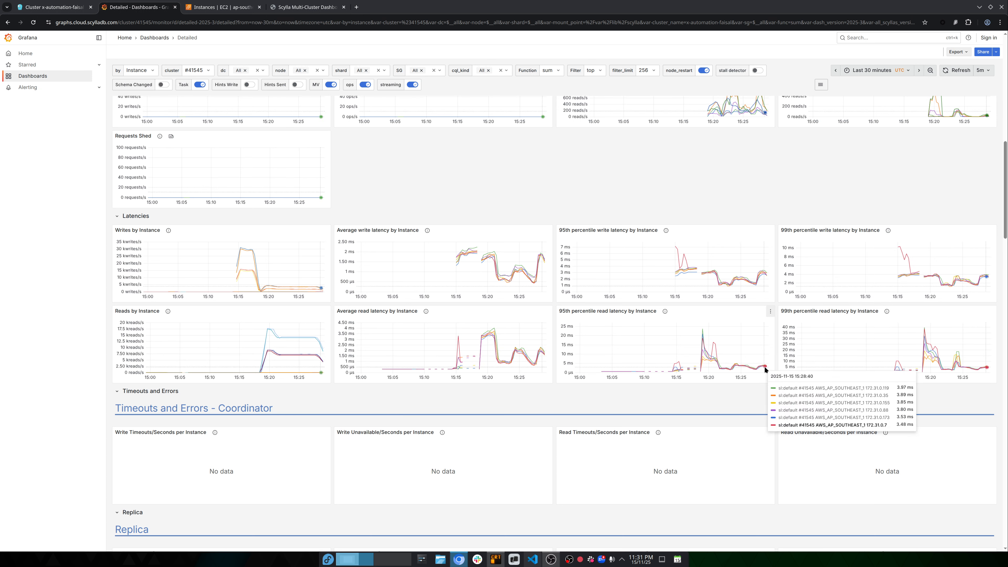
left_click(975, 71)
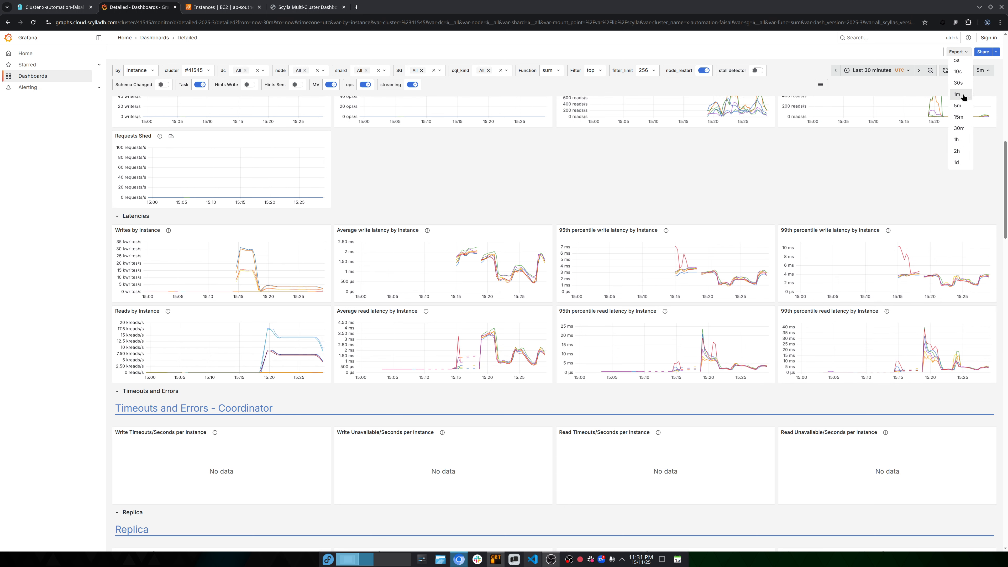
left_click(958, 65)
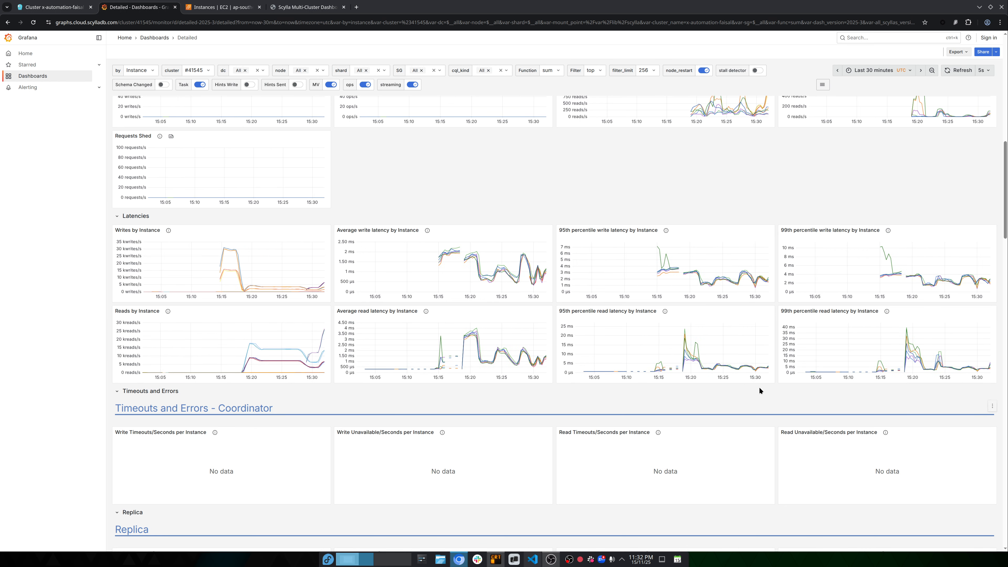
Examine the 95th and 99th percentile read and write latencies by instance
mouse_move(766, 370)
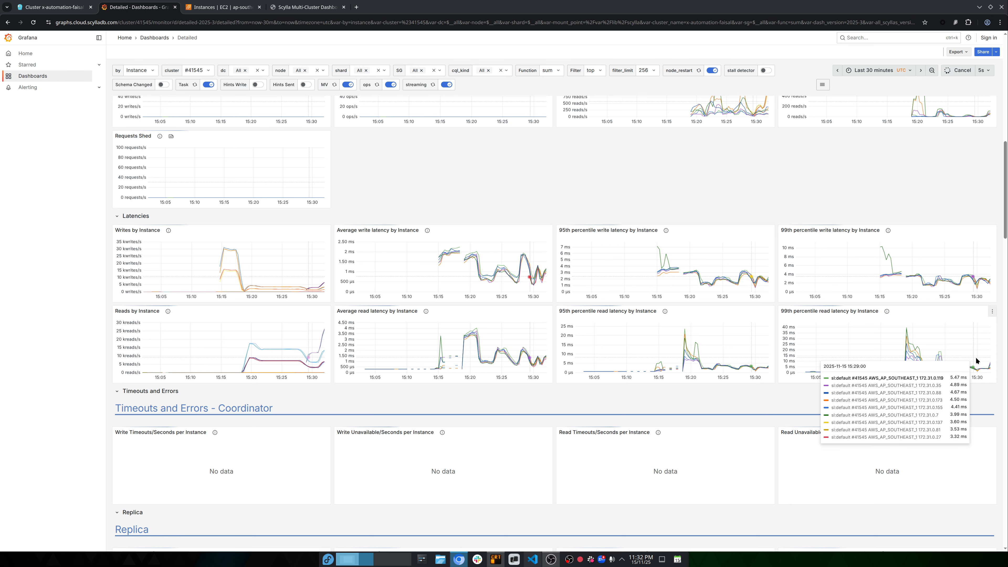
mouse_move(989, 371)
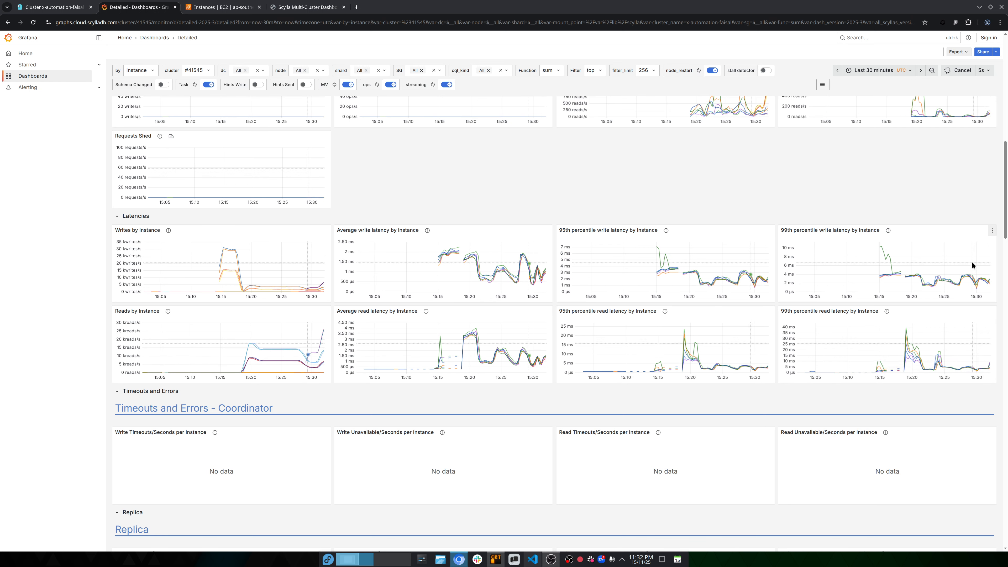
mouse_move(988, 283)
mouse_move(767, 282)
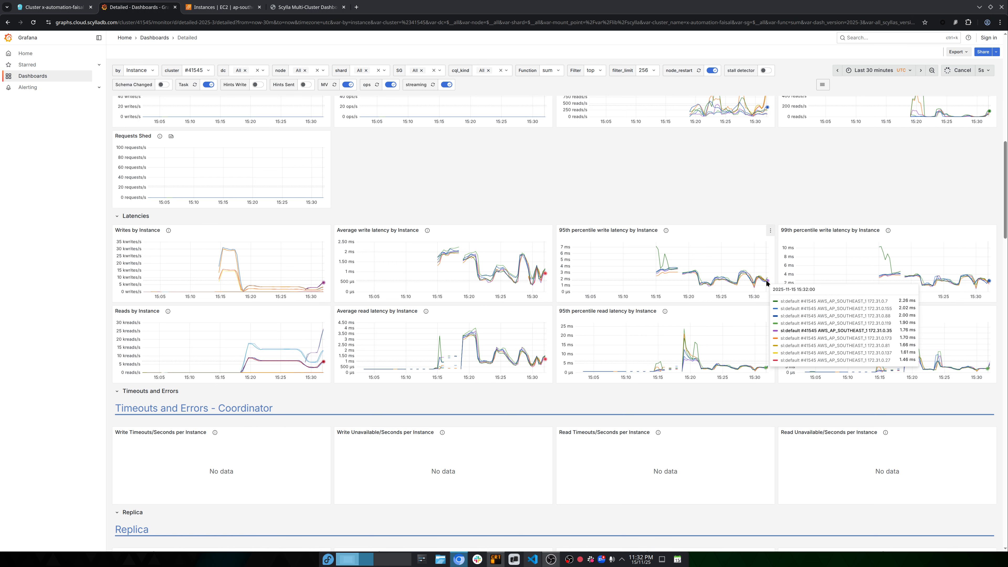
mouse_move(965, 268)
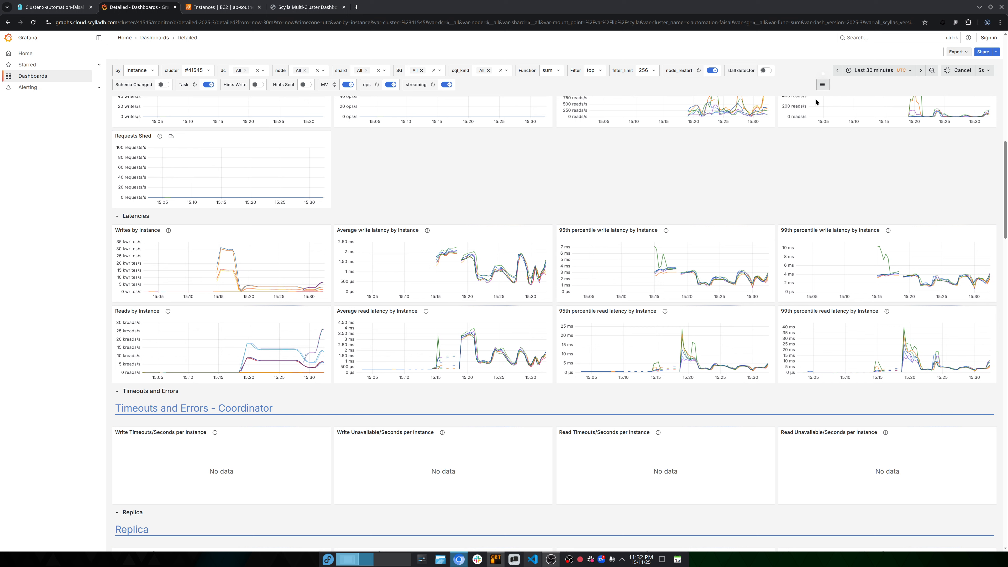
Open the cluster's Overview dashboard in Grafana and examine the requests per second, latencies and node loads
left_click(822, 84)
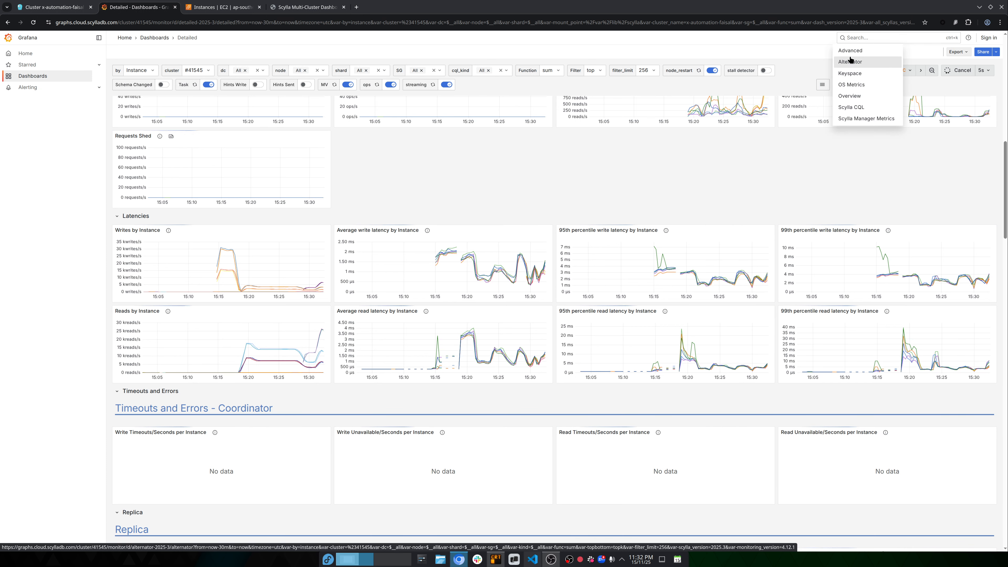
scroll(858, 76, "up", 5)
scroll(861, 82, "up", 3)
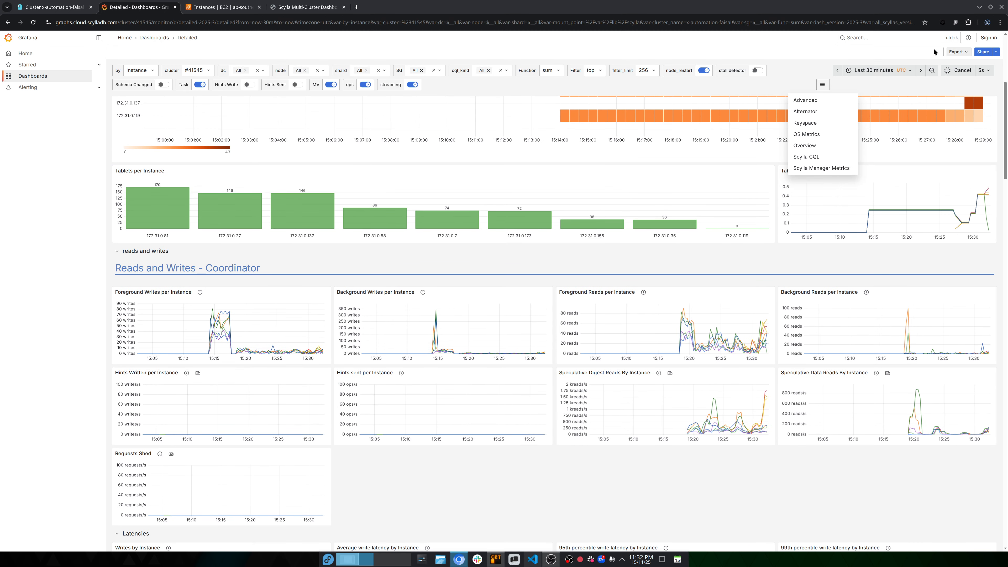
left_click(822, 85)
left_click(823, 85)
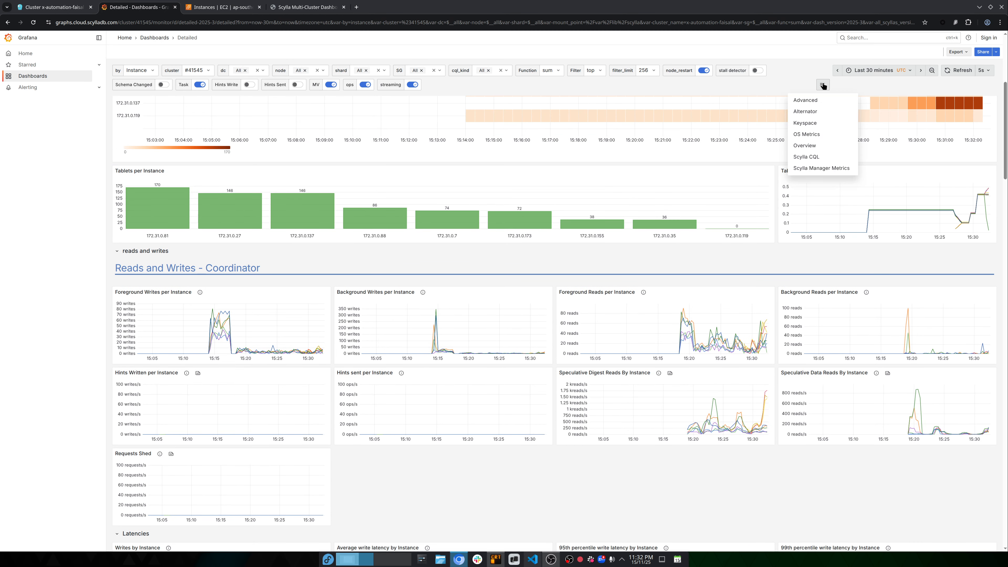
left_click(806, 146)
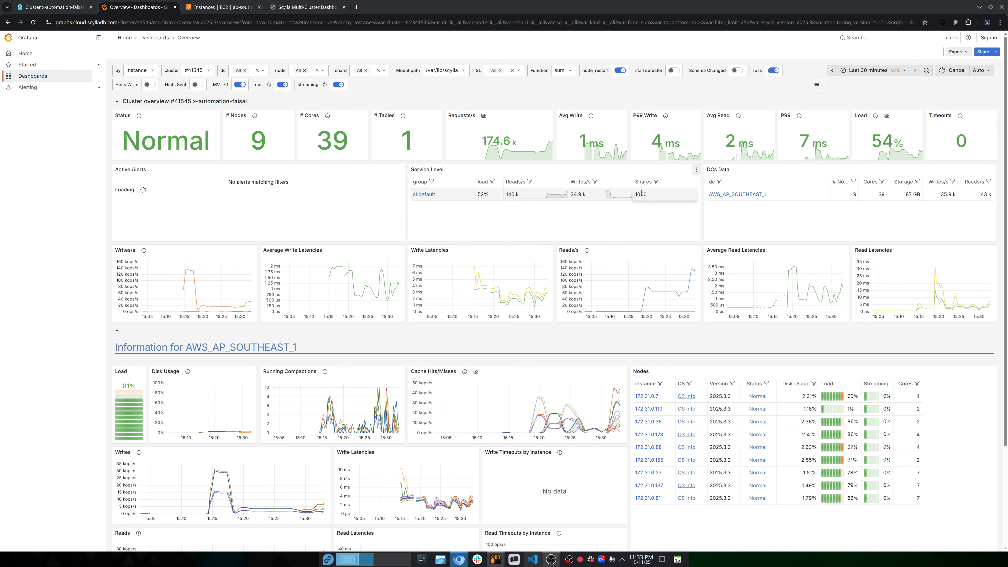
Switch to the Scylla Multi-Cluster Dashboard, stop the log tailing and check the progress of the cluster resize request
left_click(305, 7)
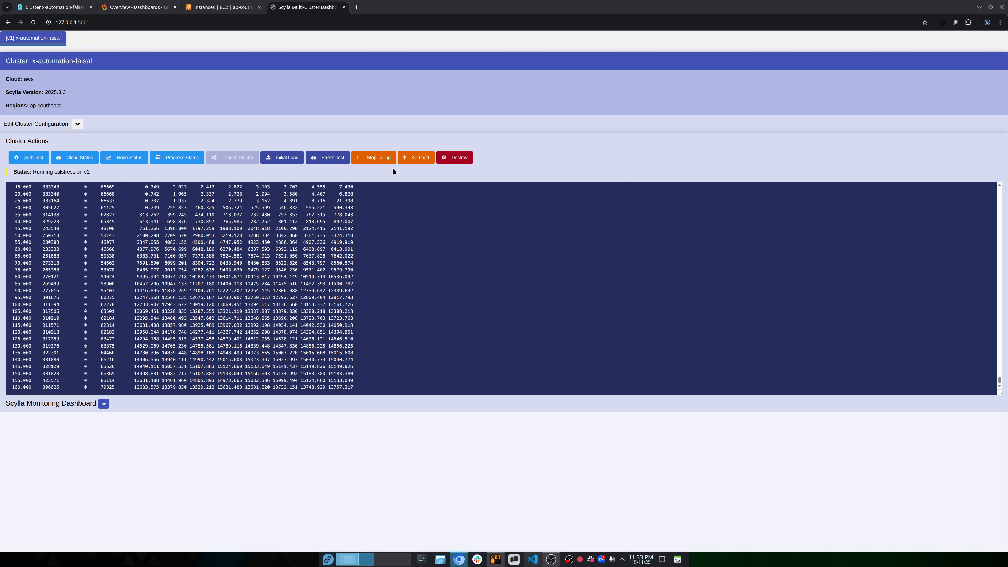
left_click(371, 158)
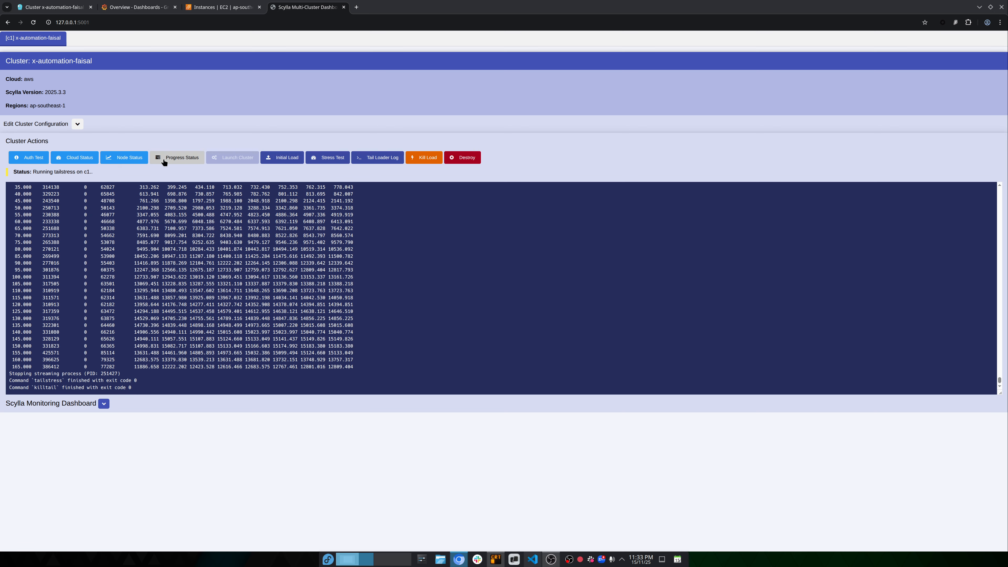
left_click(174, 163)
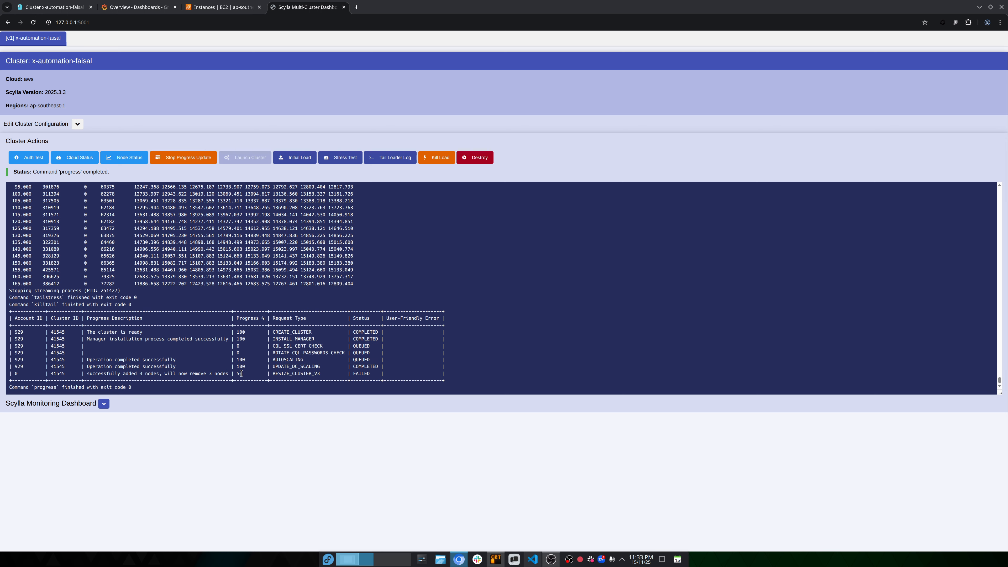
left_click(171, 160)
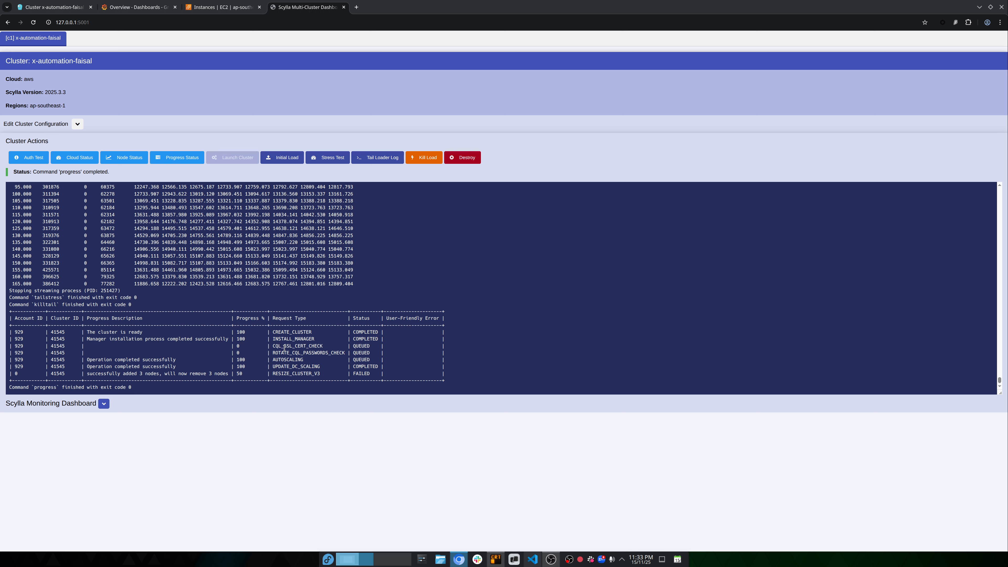
left_click_drag(102, 374, 226, 375)
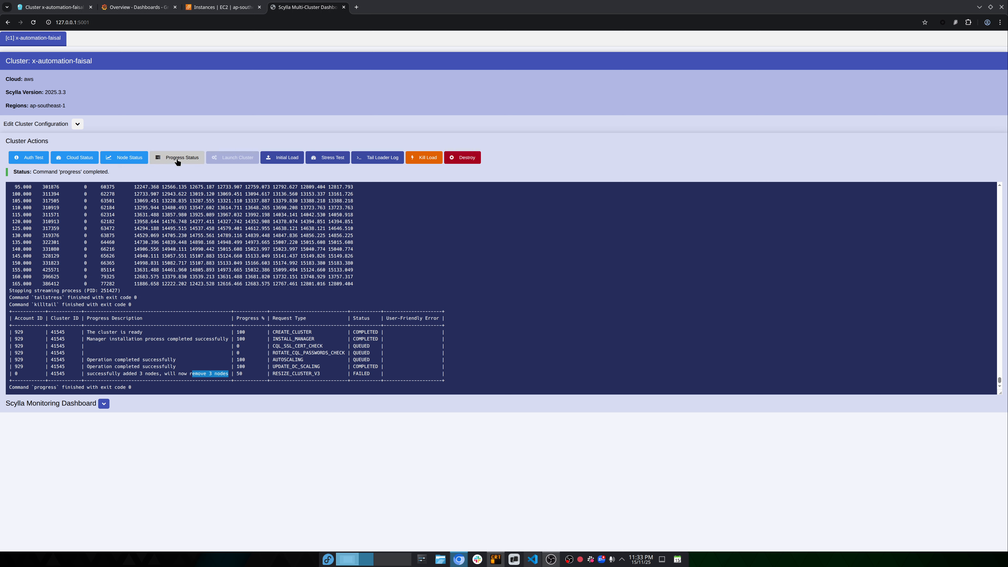
Run the node status for c1 and identify the private IPs of the nodes in the LEAVING state
left_click(142, 160)
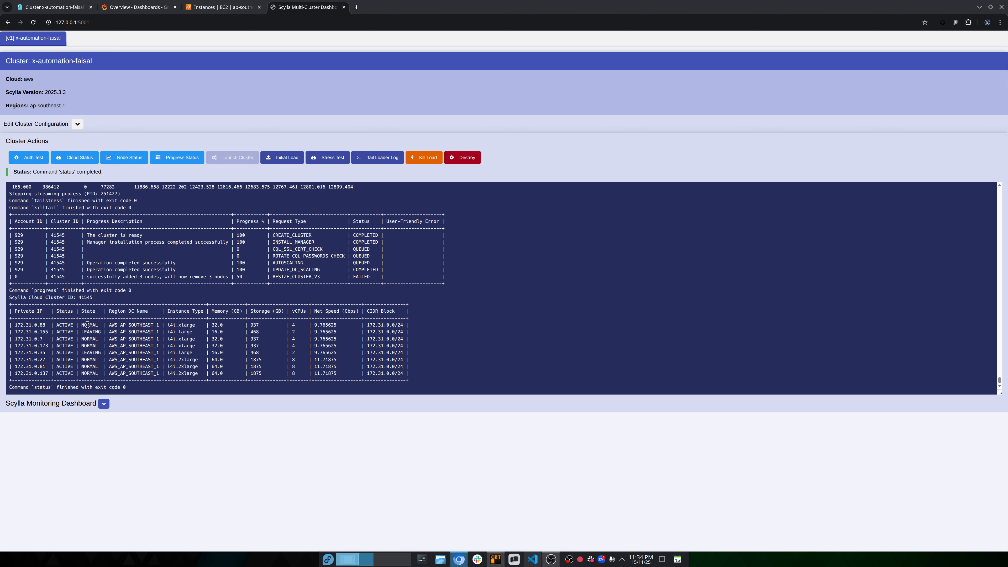
double_click(86, 331)
double_click(92, 353)
double_click(42, 331)
double_click(40, 353)
Examine the node count and load in Grafana's cluster overview, and briefly tail the loader log to check the stress test latencies
left_click(203, 9)
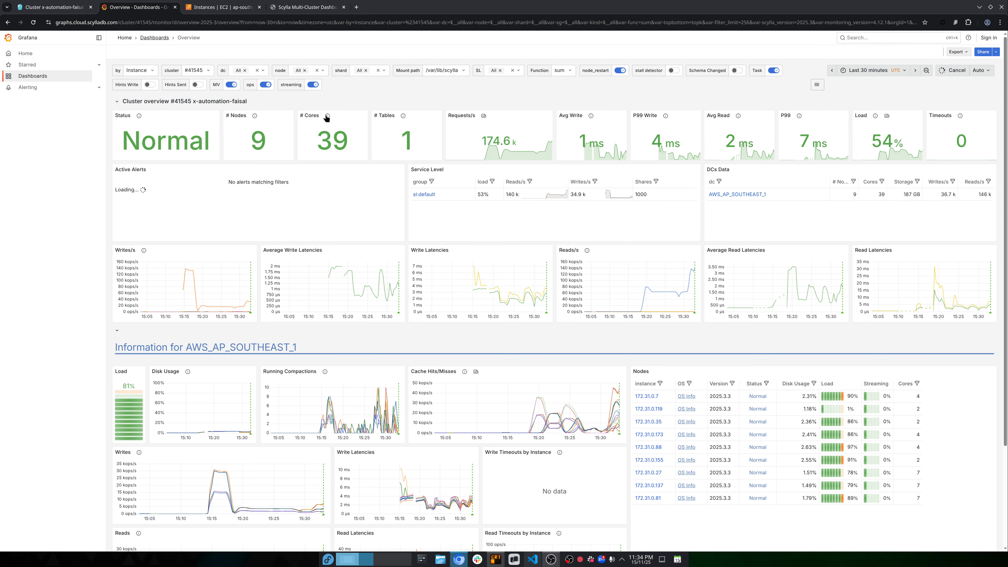
left_click(129, 9)
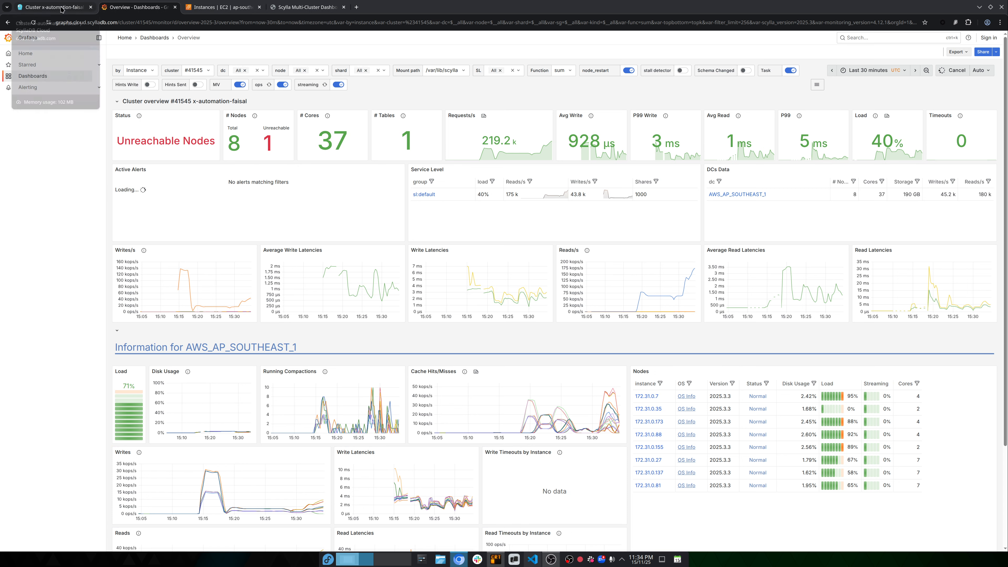
left_click(289, 8)
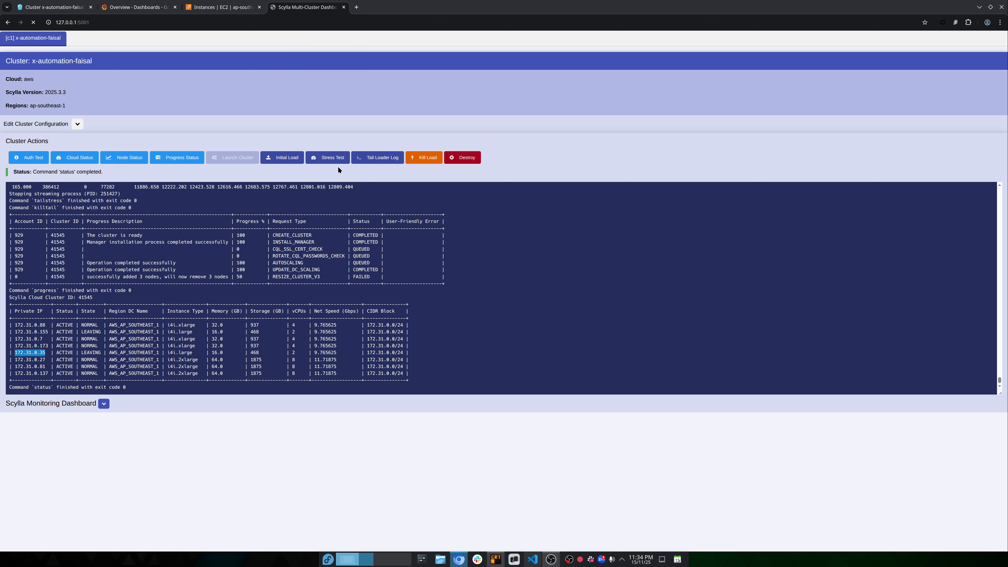
left_click(376, 158)
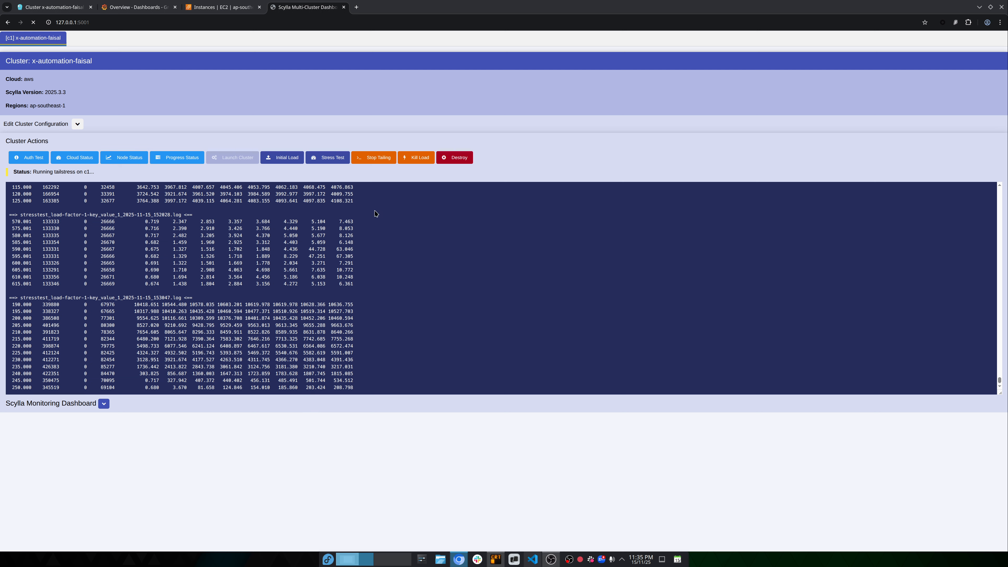
left_click(374, 158)
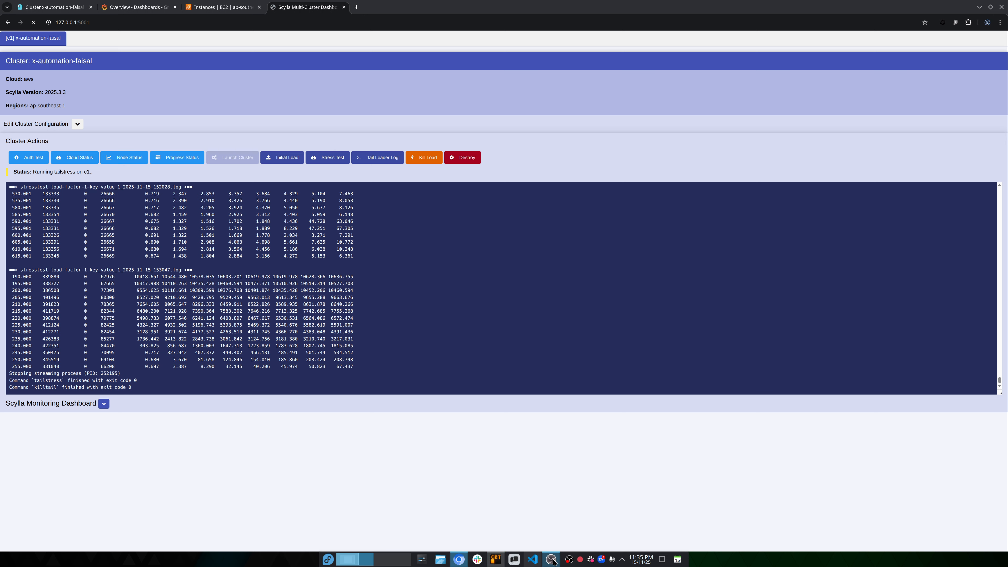